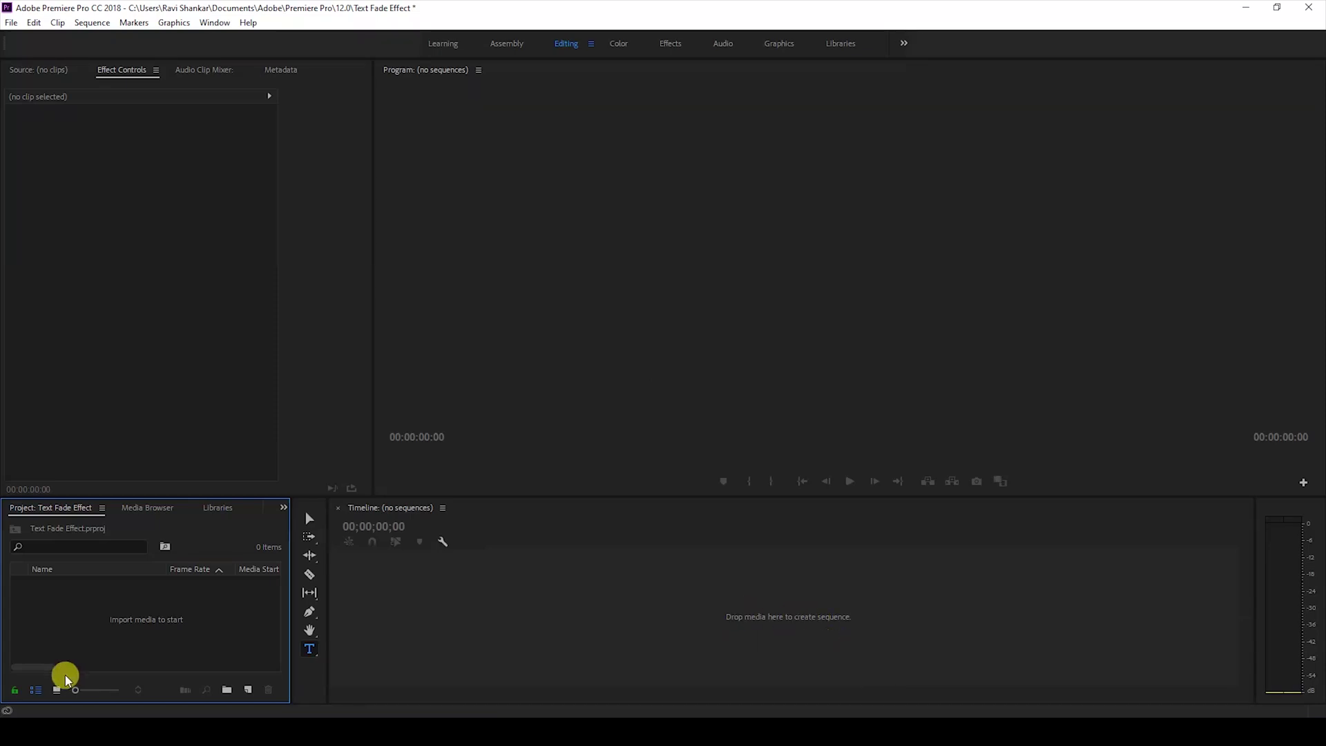
Create a new sequence named Sequence 03 using the DSLR 1080p24 preset.
{"action": "left_click", "coordinate": [250, 690]}
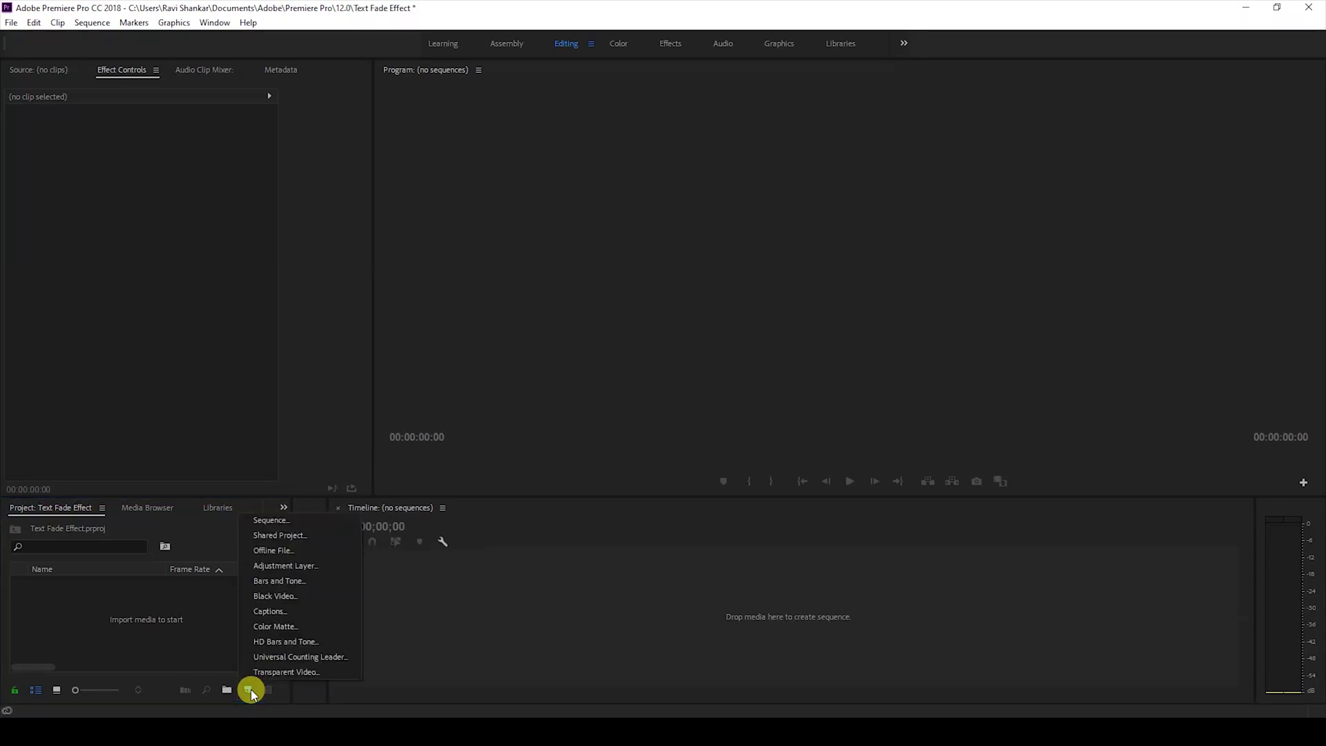
{"action": "left_click", "coordinate": [269, 522]}
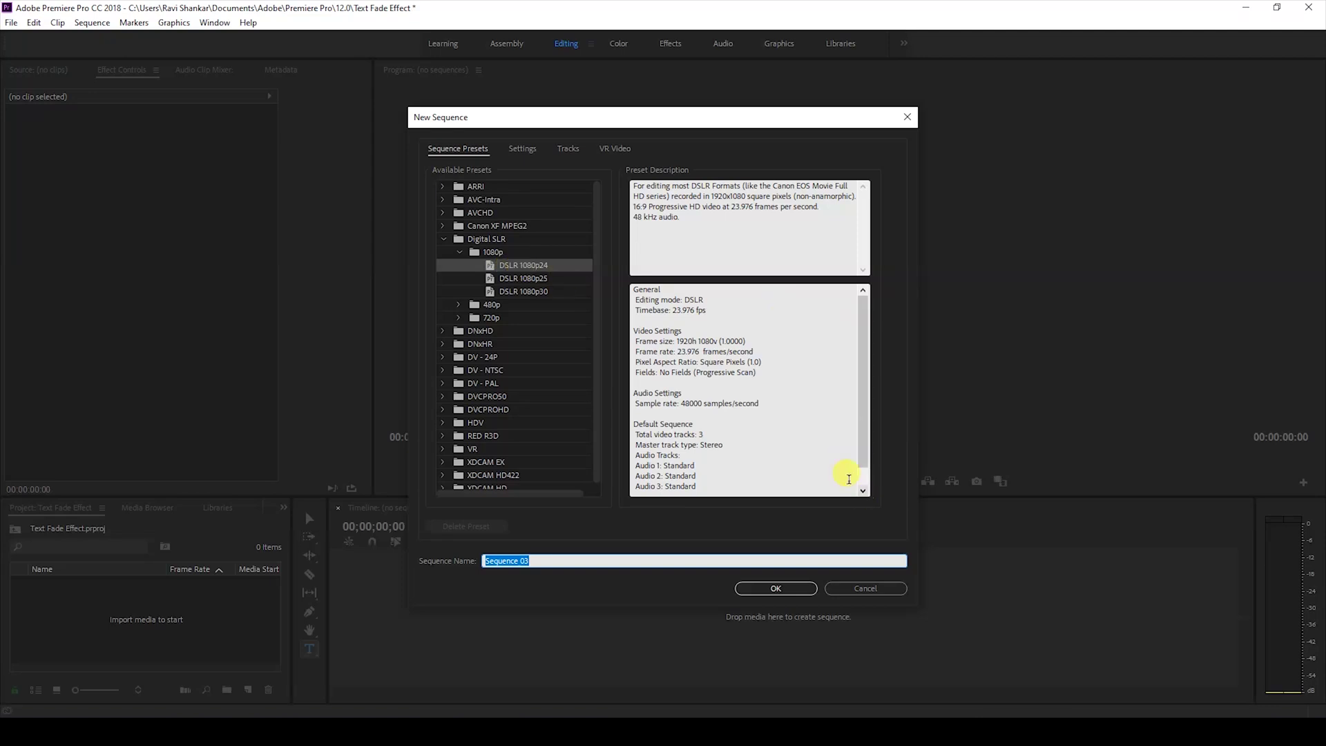
{"action": "left_click", "coordinate": [776, 589]}
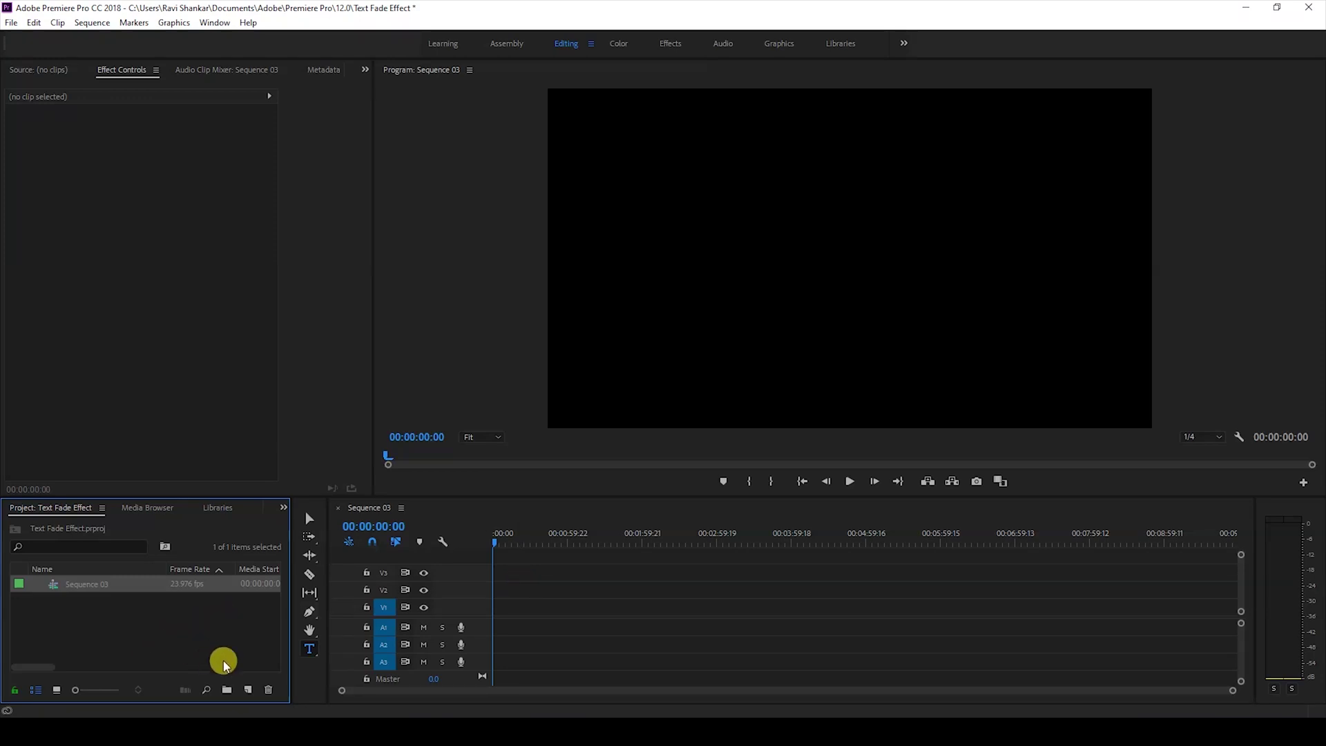
Create a dark red 1920×1080 Color Matte, place it at the start of V1, and zoom the timeline.
{"action": "left_click", "coordinate": [247, 690]}
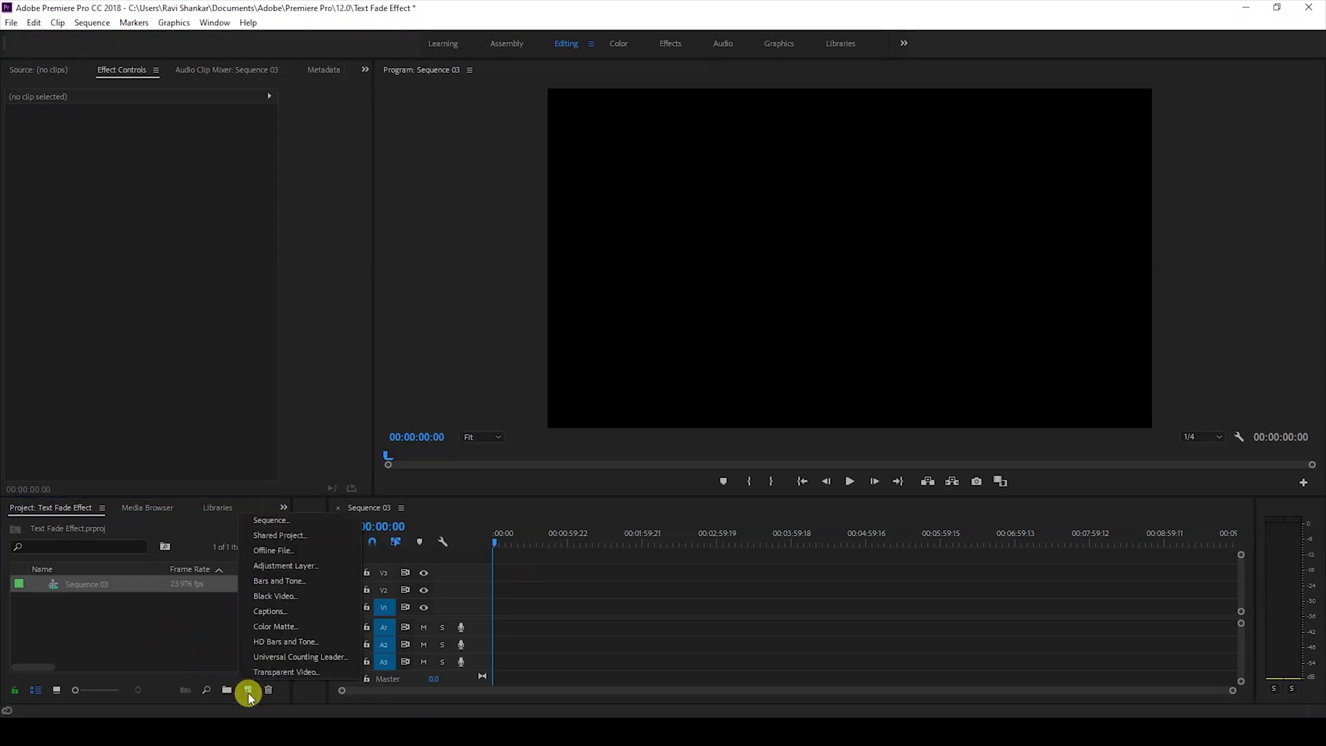
{"action": "left_click", "coordinate": [272, 626]}
{"action": "left_click", "coordinate": [684, 414]}
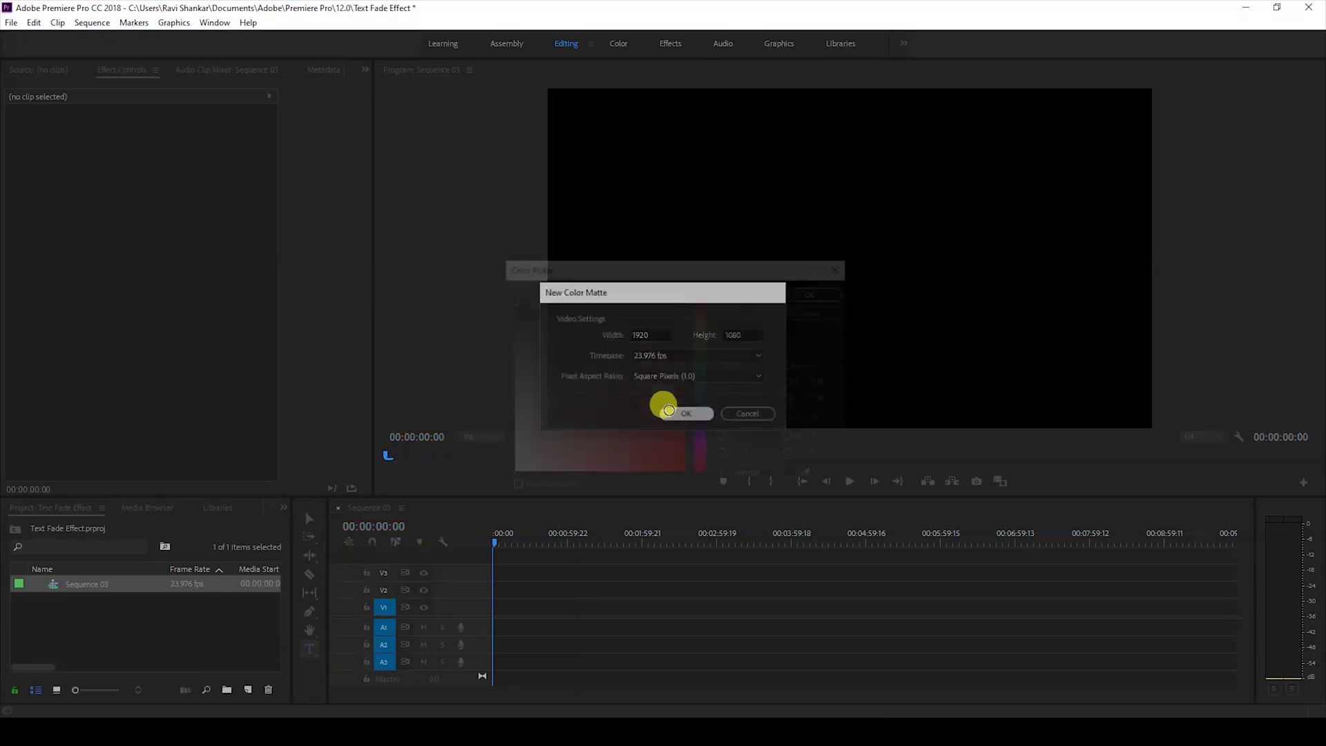
{"action": "left_click", "coordinate": [575, 351]}
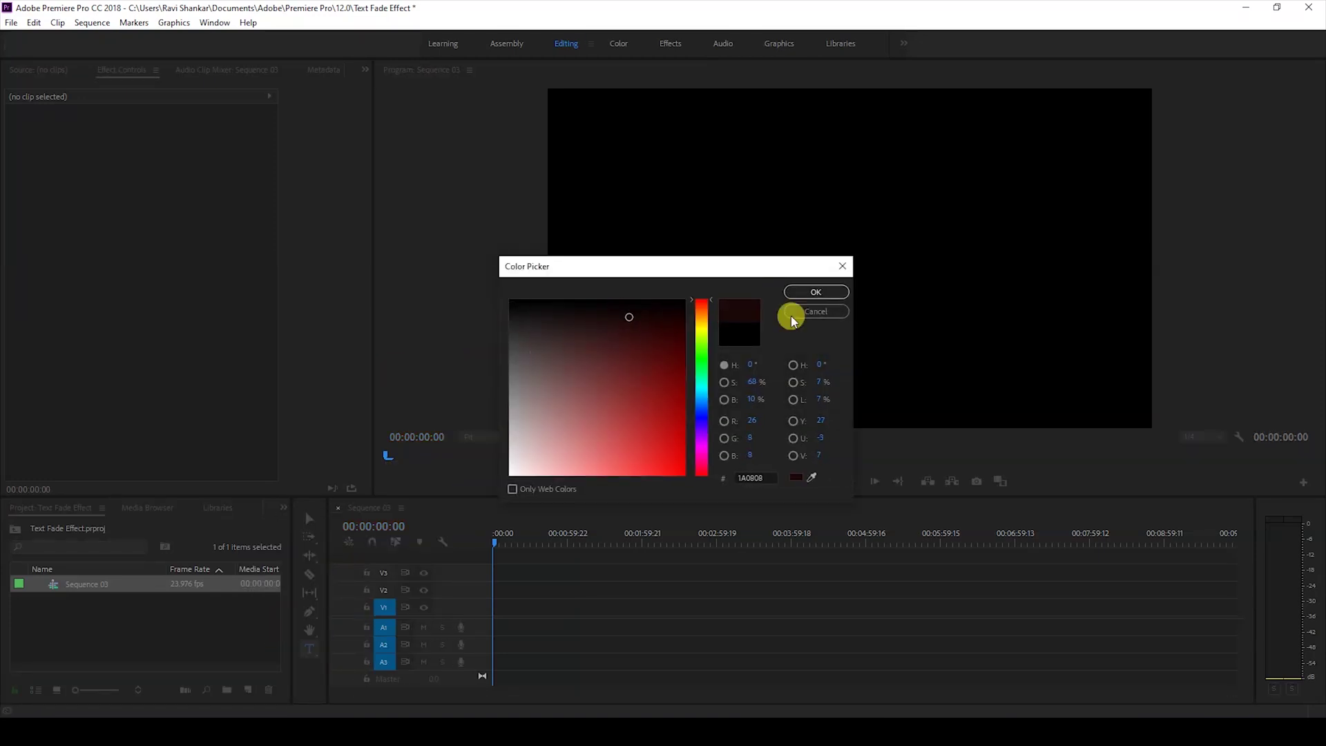
{"action": "left_click", "coordinate": [808, 293]}
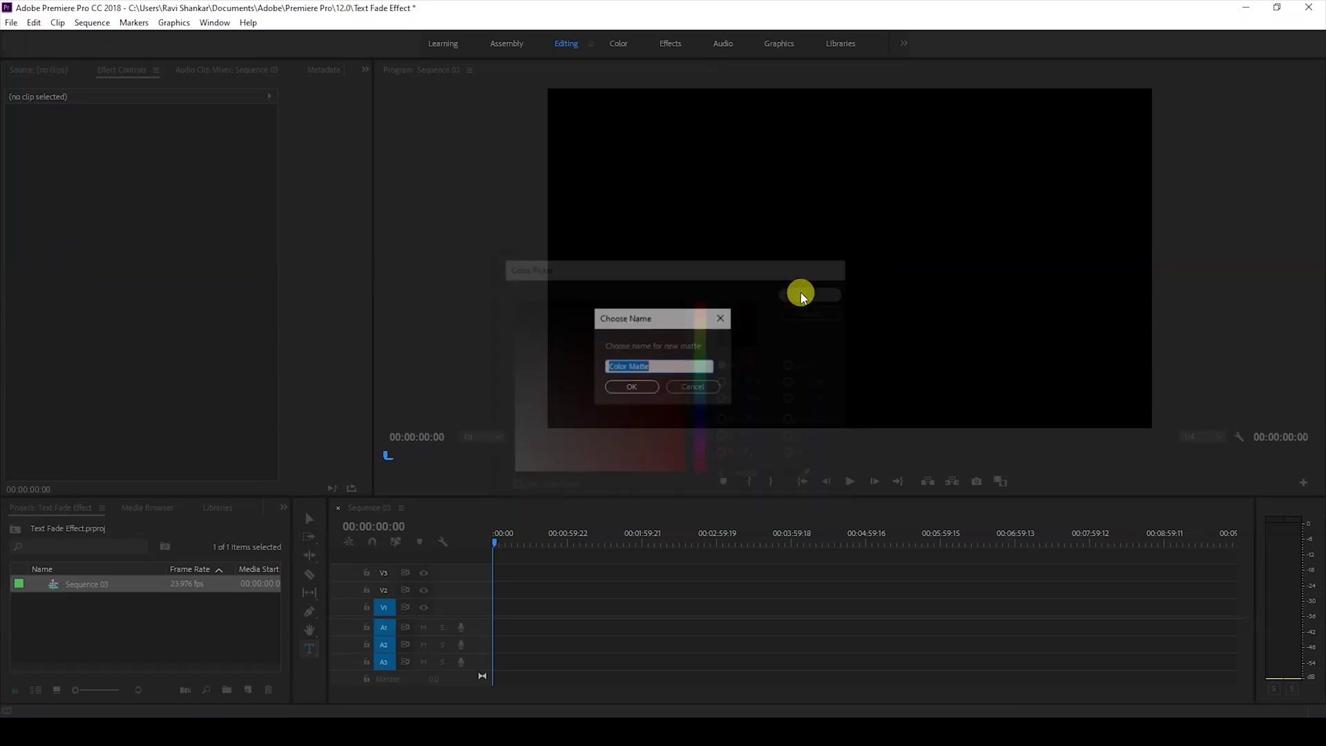
{"action": "left_click", "coordinate": [630, 387]}
{"action": "left_click_drag", "start_coordinate": [86, 582], "coordinate": [493, 606]}
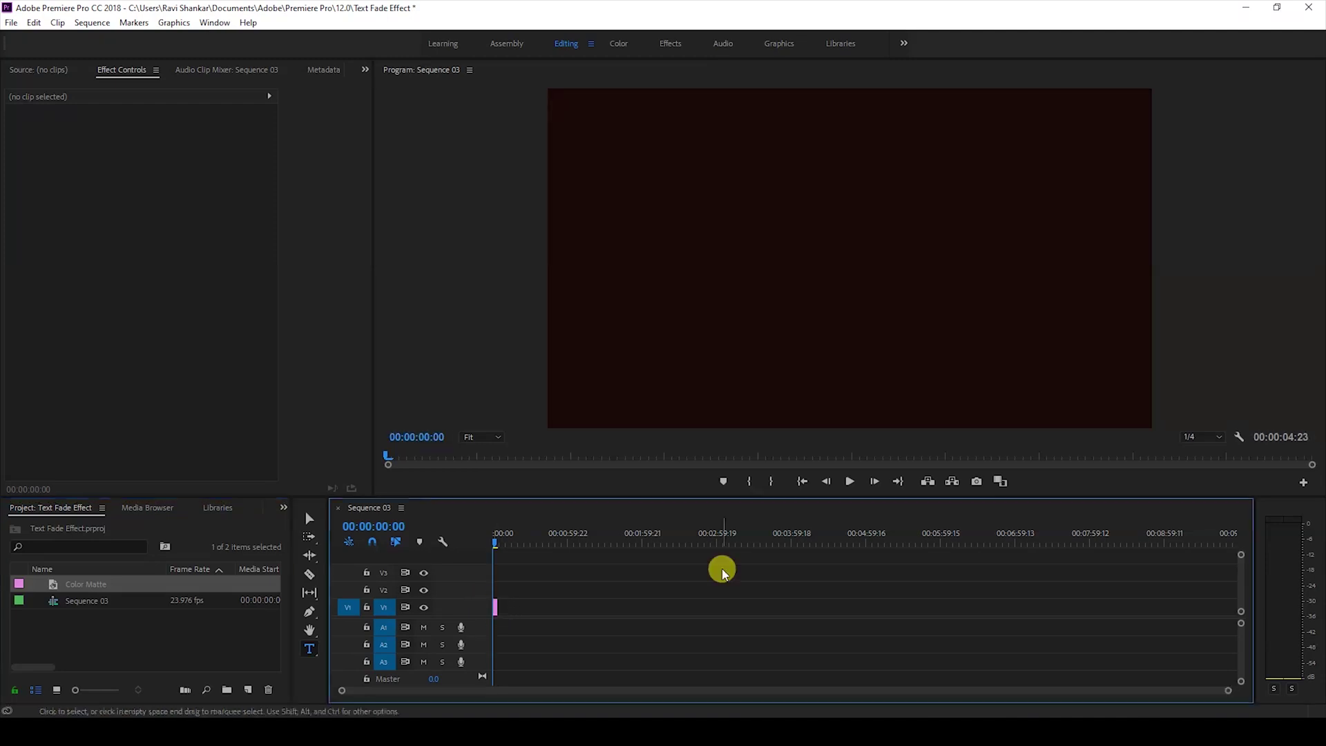
{"action": "left_click_drag", "start_coordinate": [1228, 690], "coordinate": [813, 699]}
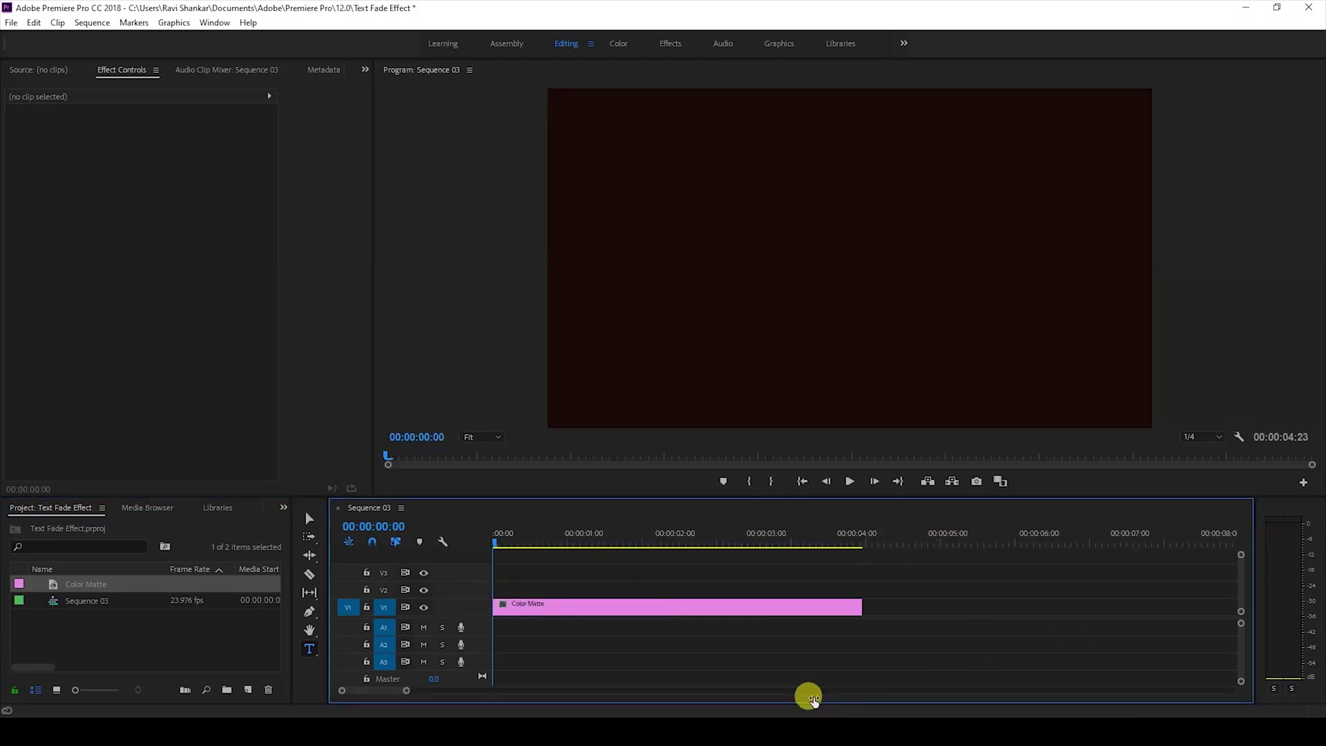
Search the Effects panel for 'ramp' and apply the Ramp effect to the Color Matte clip.
{"action": "left_click", "coordinate": [280, 509]}
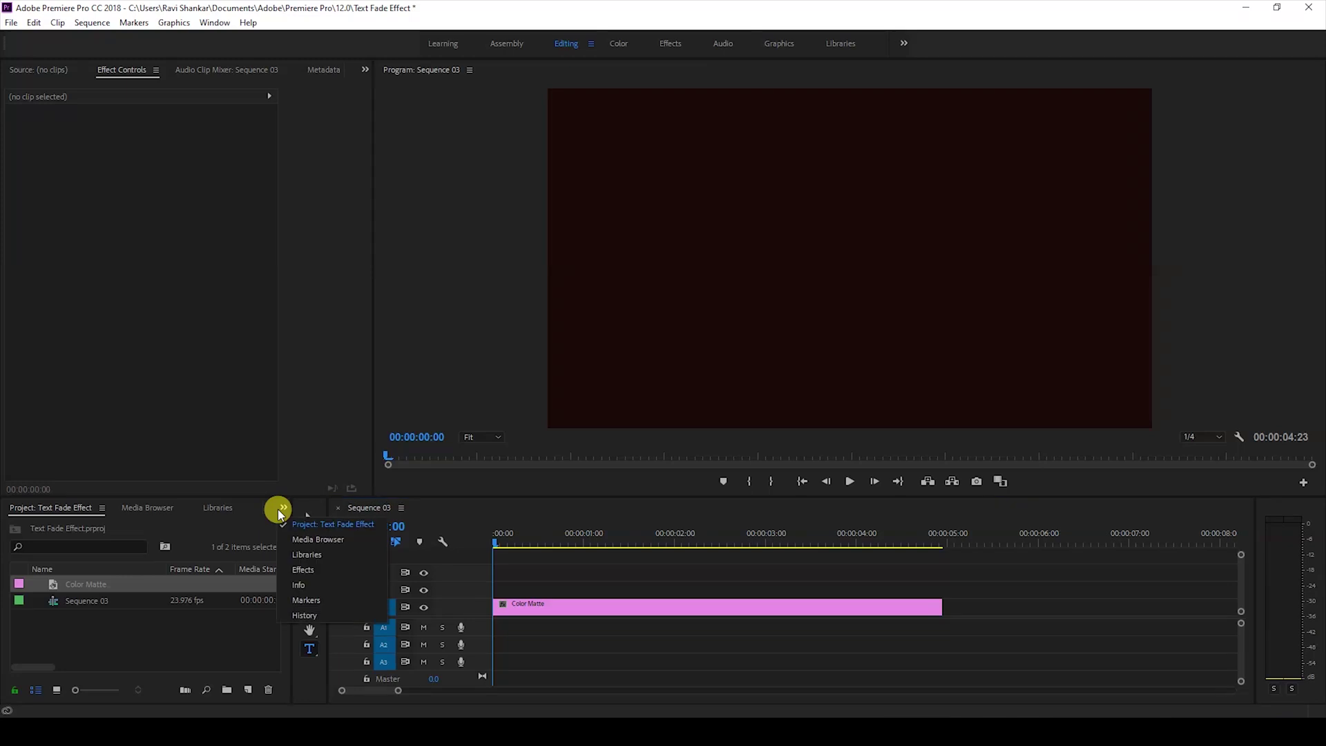
{"action": "left_click", "coordinate": [302, 570]}
{"action": "left_click", "coordinate": [112, 525]}
{"action": "type", "text": "ramp"}
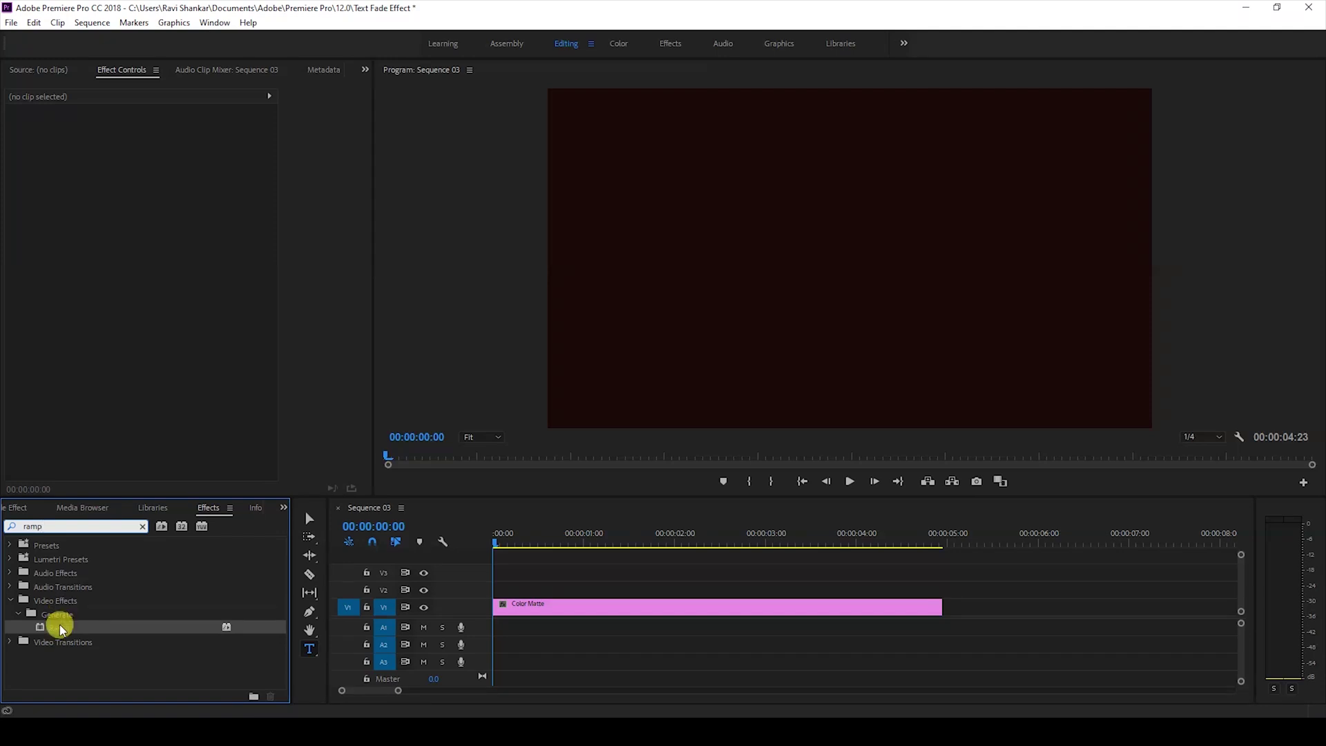
{"action": "left_click_drag", "start_coordinate": [61, 629], "coordinate": [528, 603]}
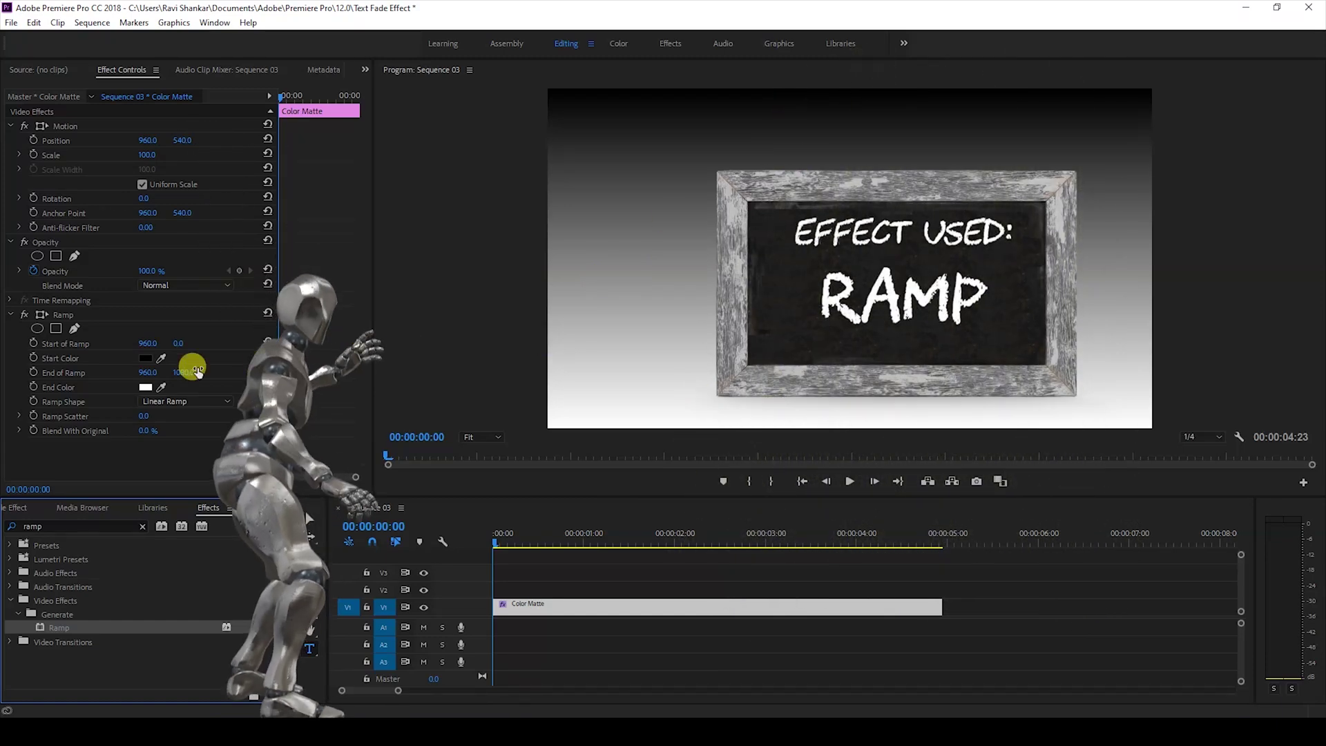
{"action": "left_click", "coordinate": [168, 401]}
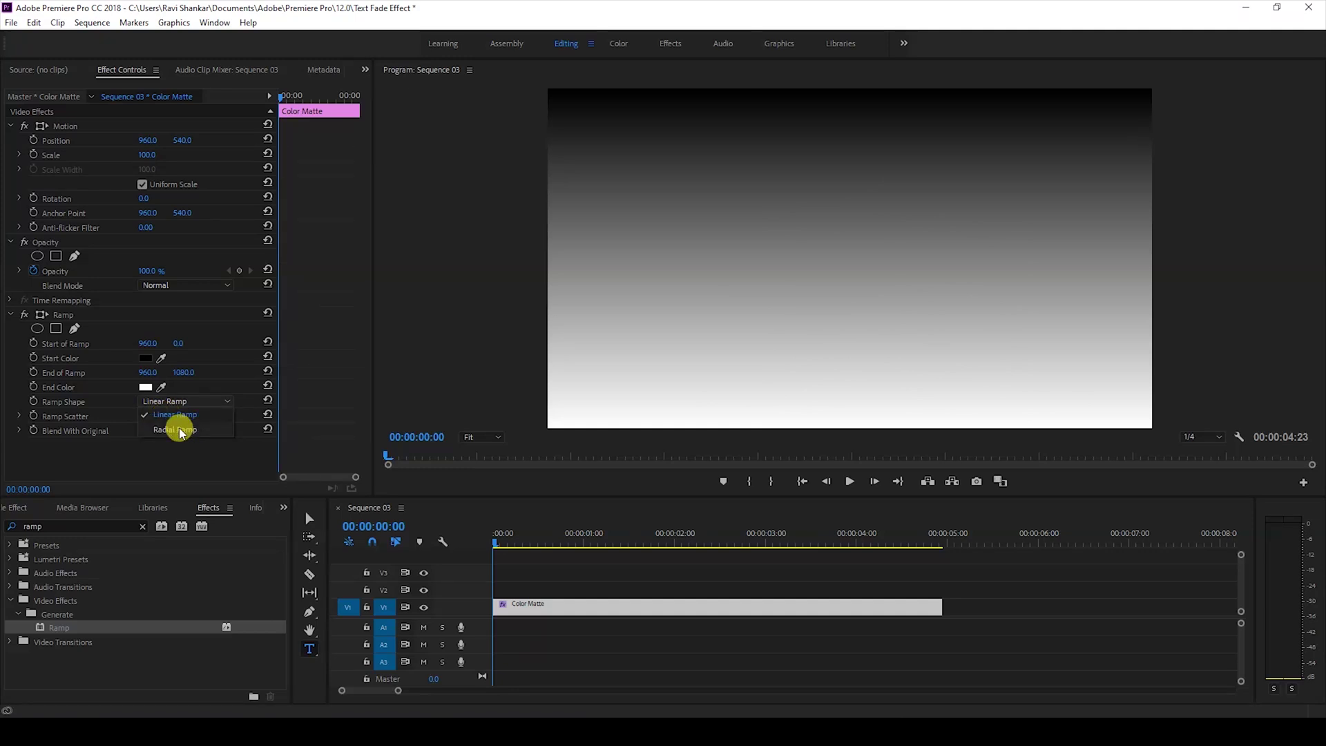
Make the ramp radial, with Start Y 537 and bright cyan start colour 00D8FF.
{"action": "left_click", "coordinate": [179, 430]}
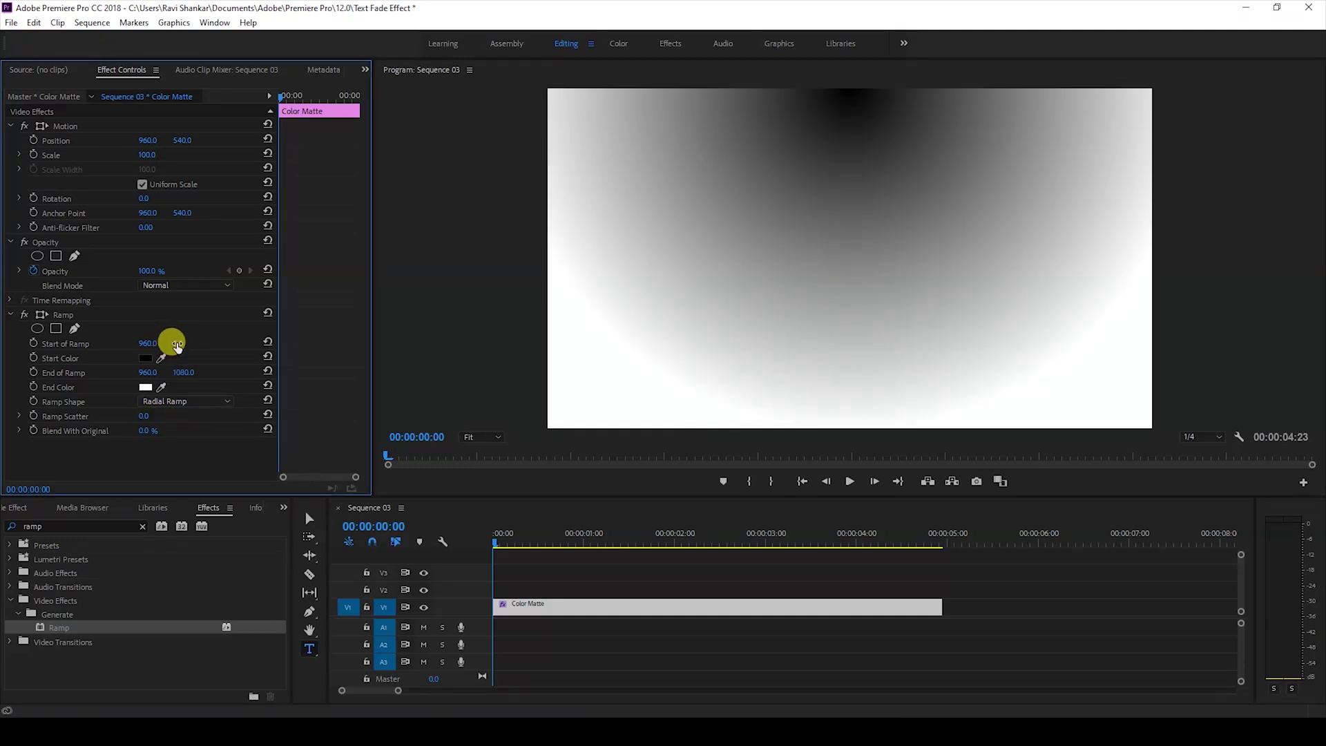
{"action": "left_click_drag", "start_coordinate": [178, 343], "coordinate": [269, 343]}
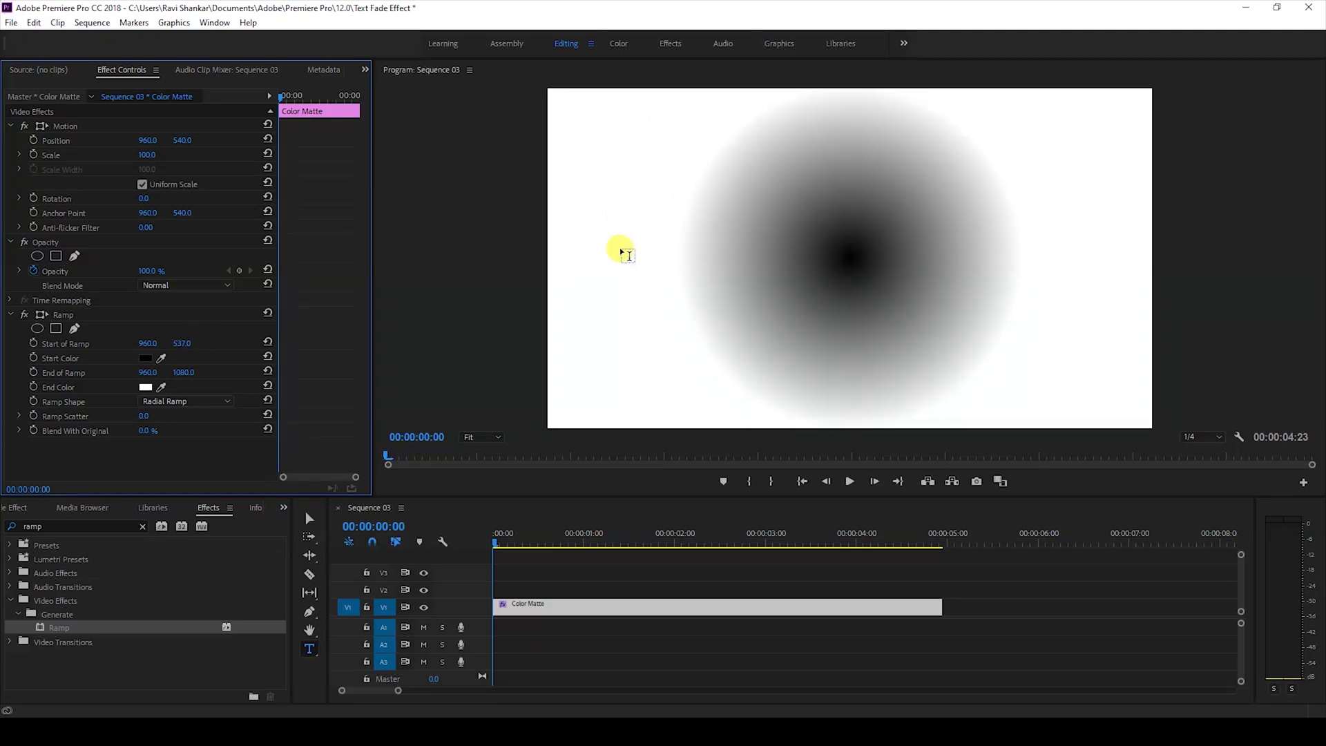
{"action": "left_click", "coordinate": [145, 359]}
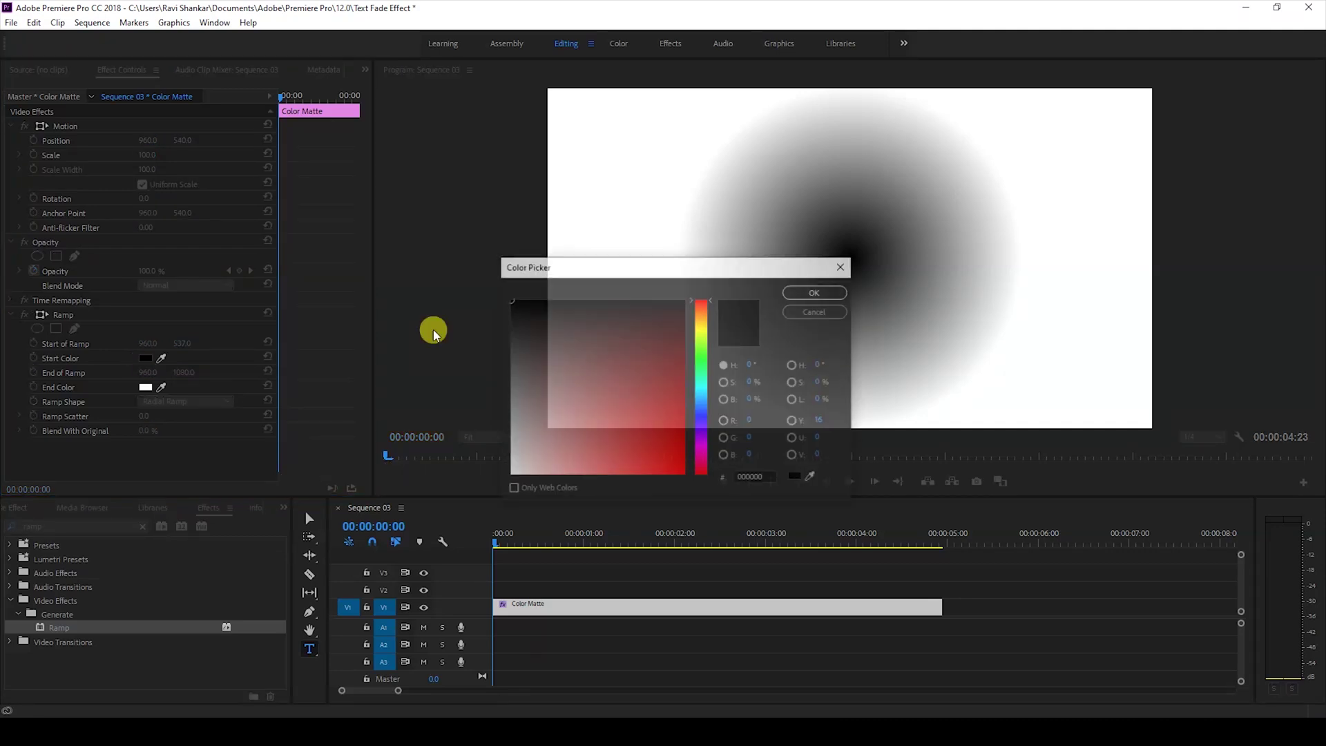
{"action": "left_click", "coordinate": [699, 392]}
{"action": "left_click_drag", "start_coordinate": [612, 370], "coordinate": [714, 477]}
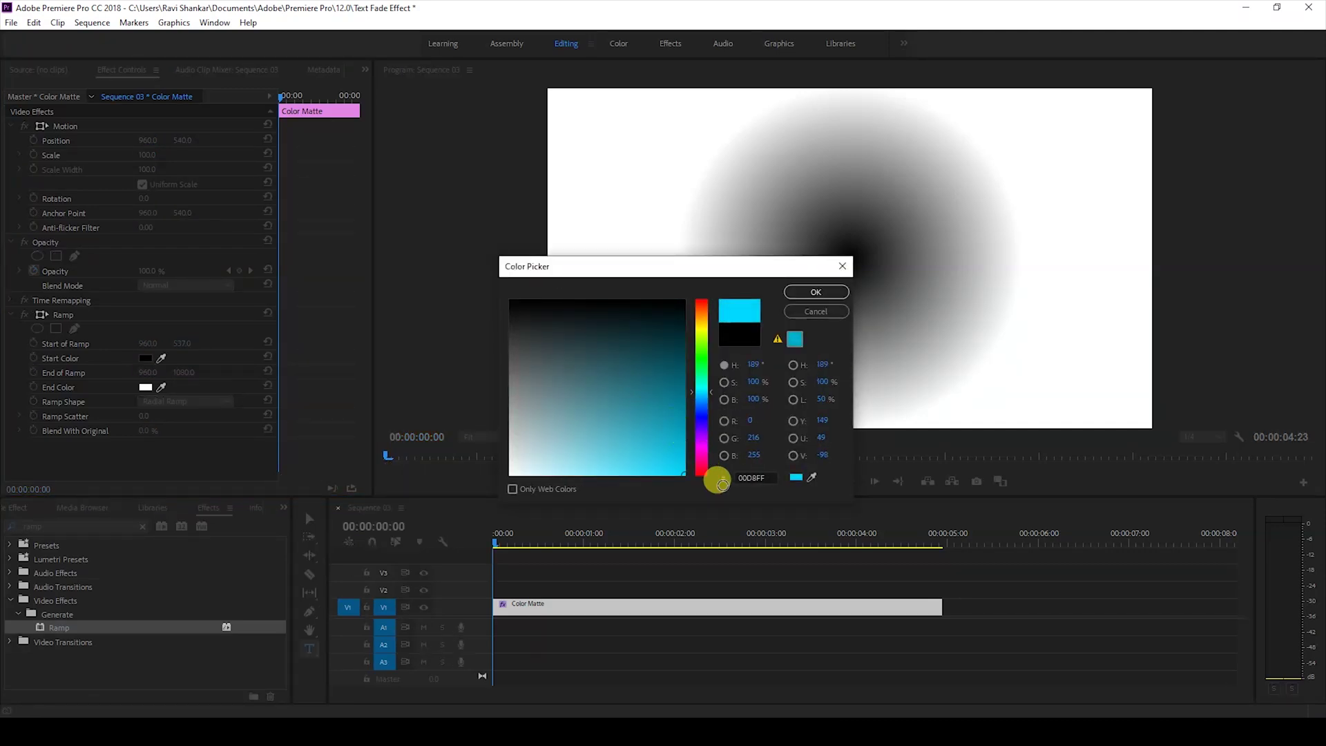
{"action": "left_click", "coordinate": [814, 292]}
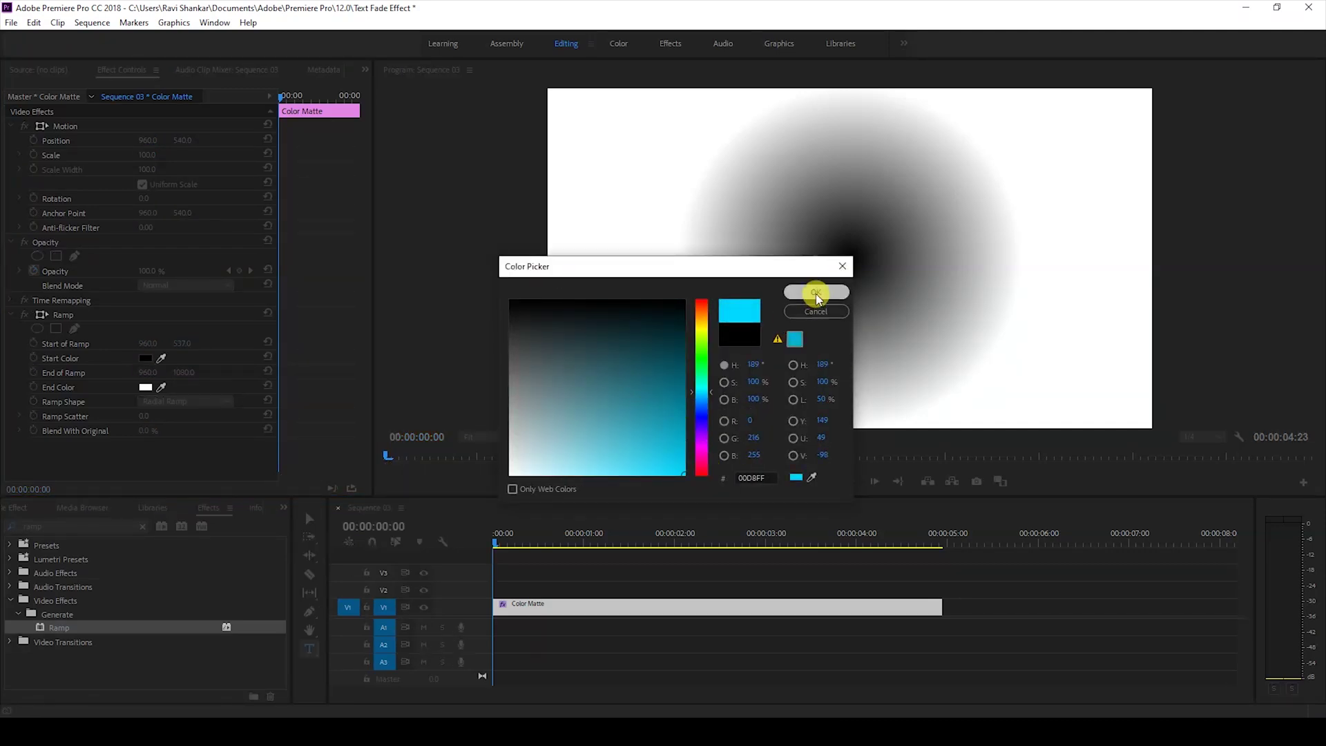
Set the ramp's end colour to deep blue 0018CC and End of Ramp Y to 1436.
{"action": "left_click", "coordinate": [145, 387]}
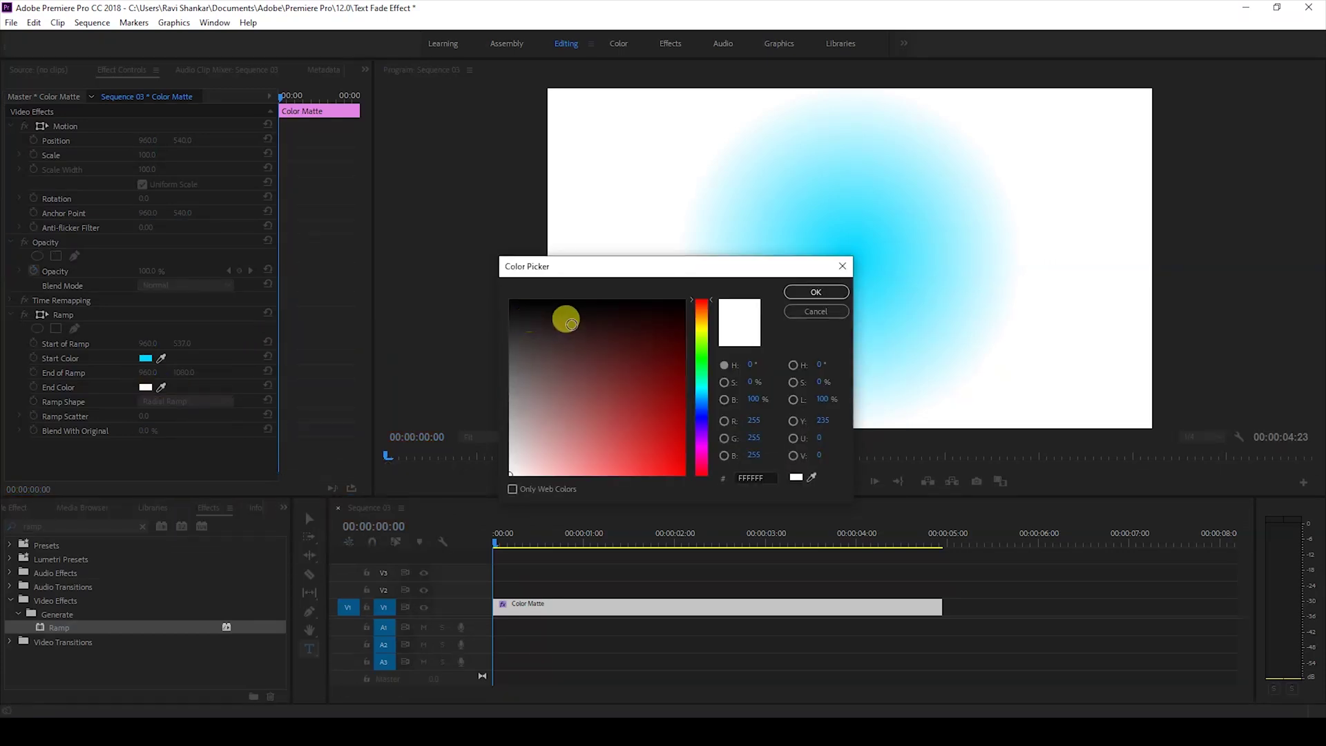
{"action": "left_click", "coordinate": [700, 416]}
{"action": "left_click_drag", "start_coordinate": [622, 376], "coordinate": [697, 438]}
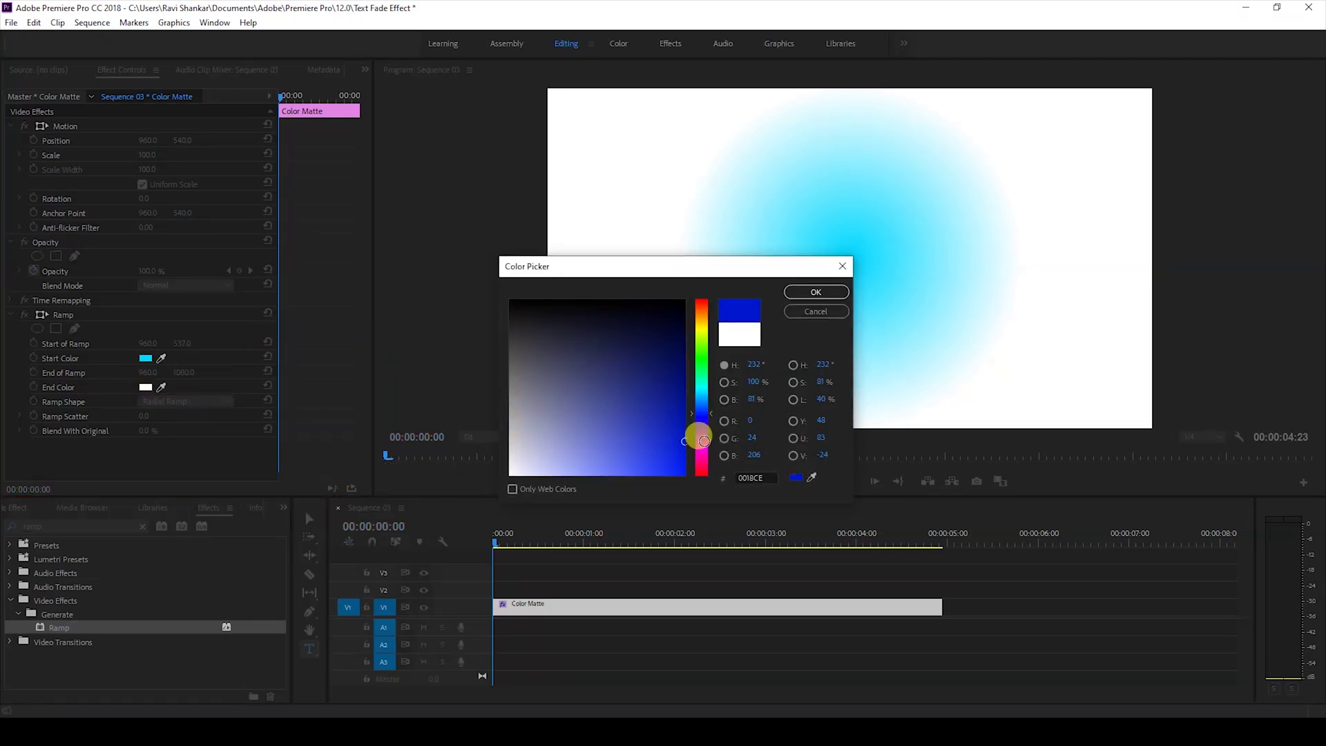
{"action": "left_click", "coordinate": [817, 293]}
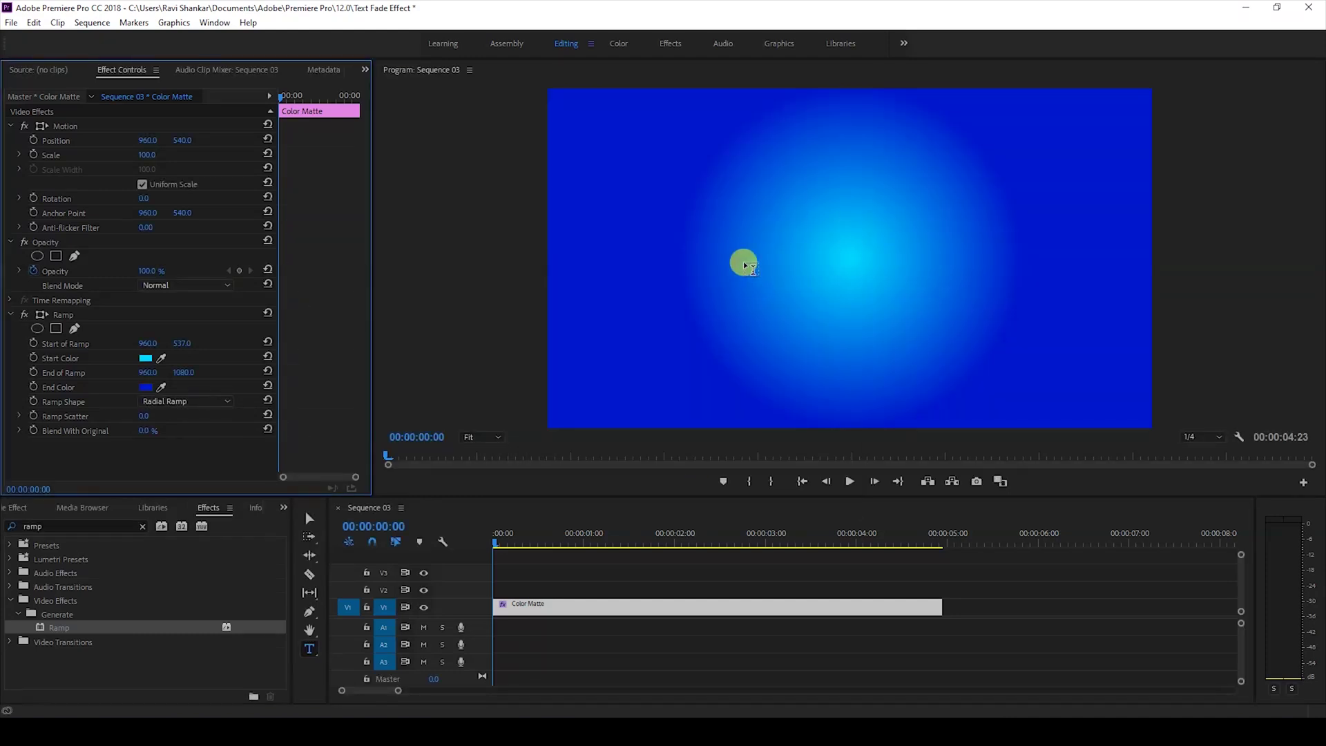
{"action": "left_click_drag", "start_coordinate": [183, 372], "coordinate": [428, 372]}
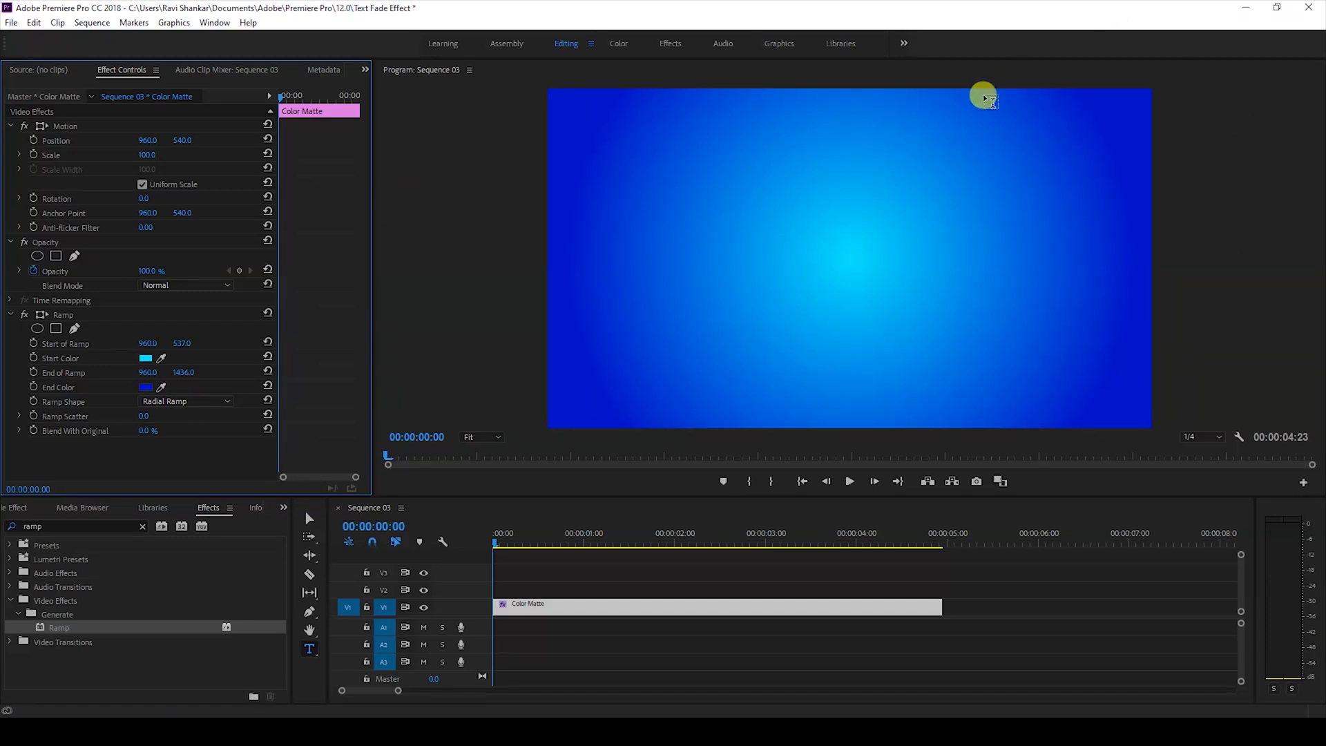
{"action": "left_click", "coordinate": [310, 519]}
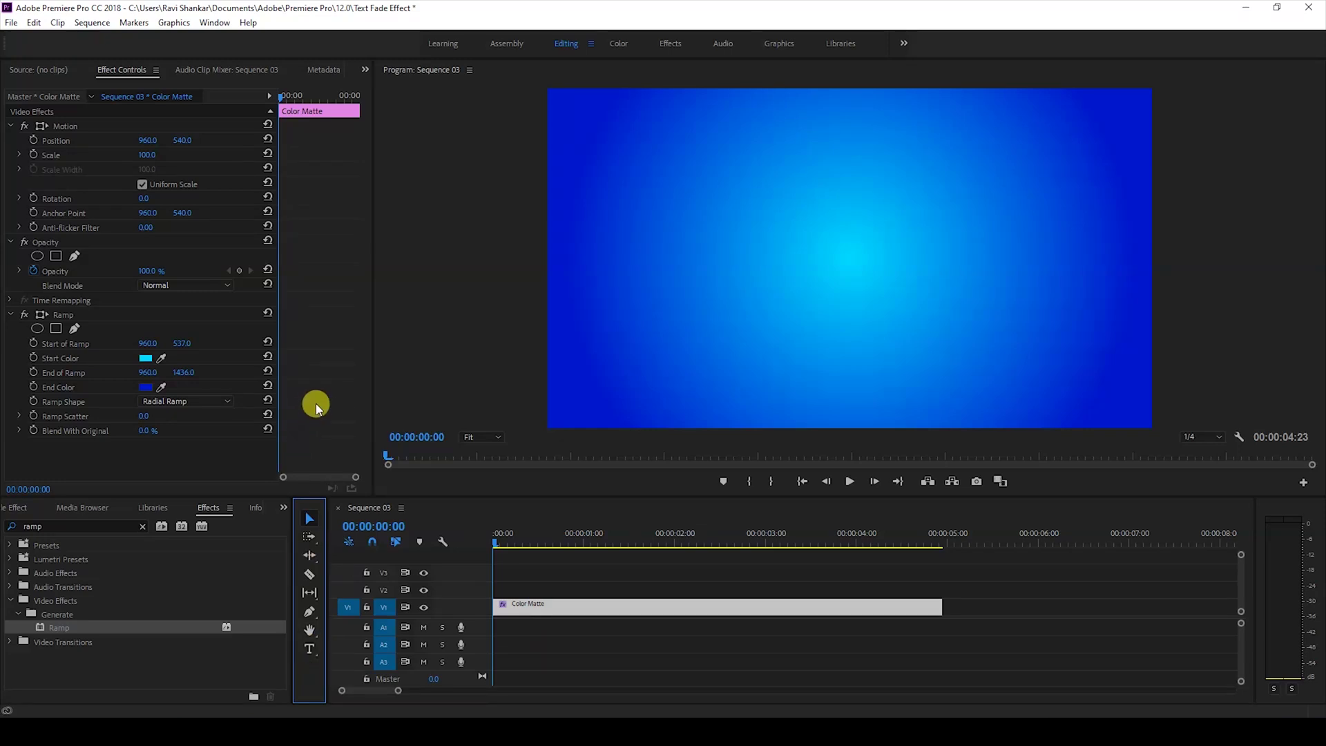
Draw a text box over the gradient with the Type tool and type 'TEXT FADE'.
{"action": "left_click", "coordinate": [309, 649]}
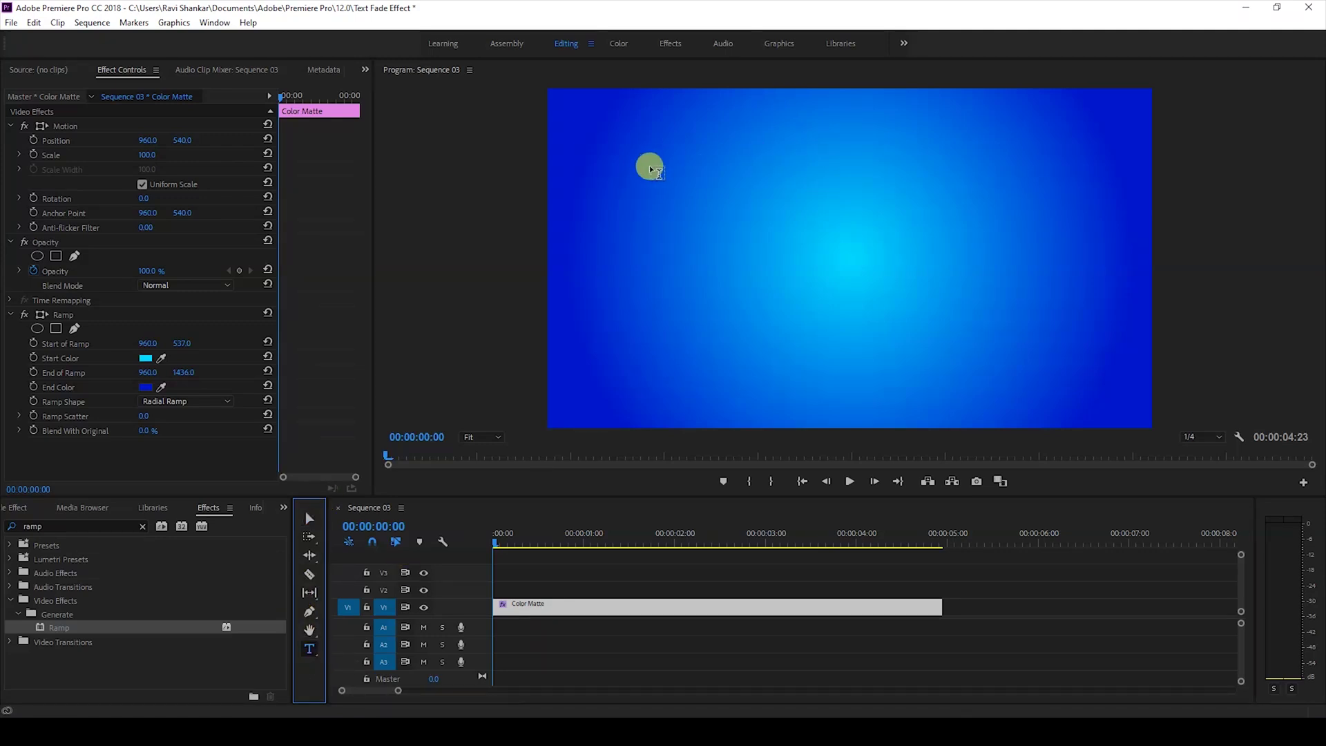
{"action": "left_click_drag", "start_coordinate": [643, 172], "coordinate": [1086, 342]}
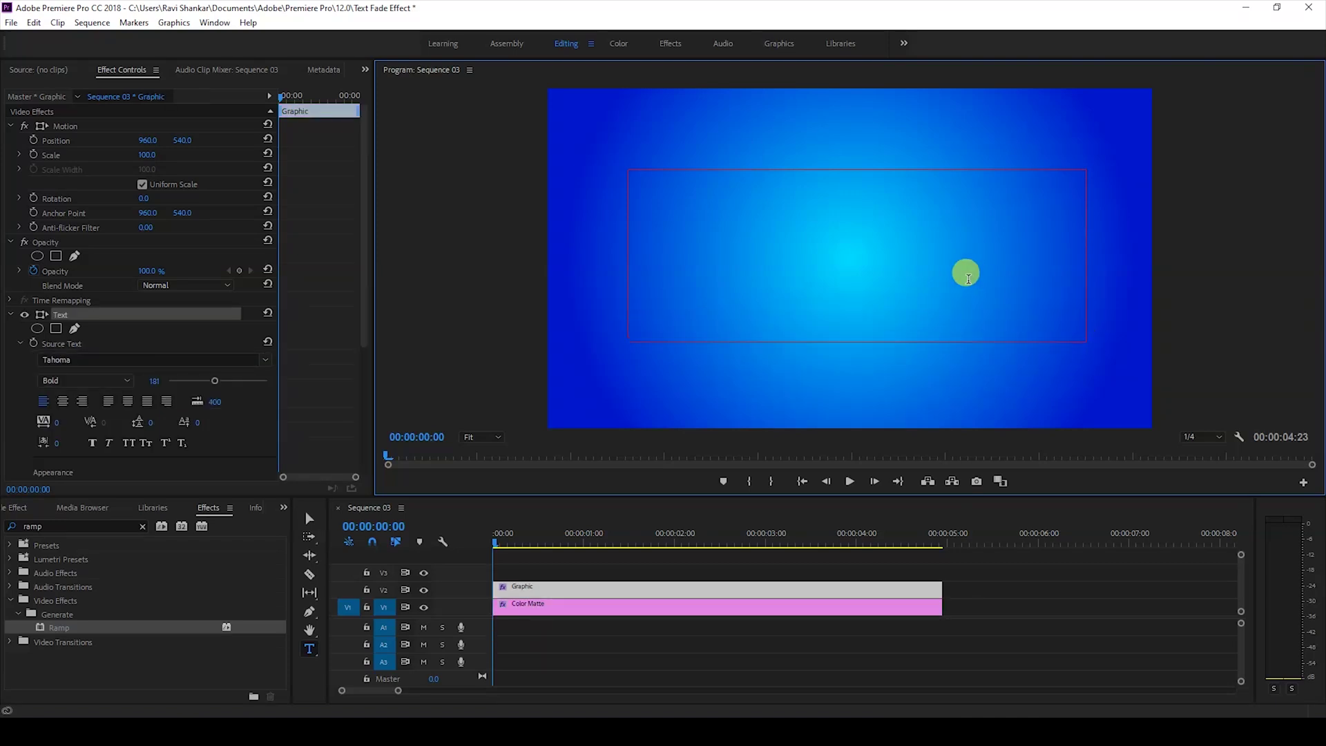
{"action": "type", "text": "TEXT FADE"}
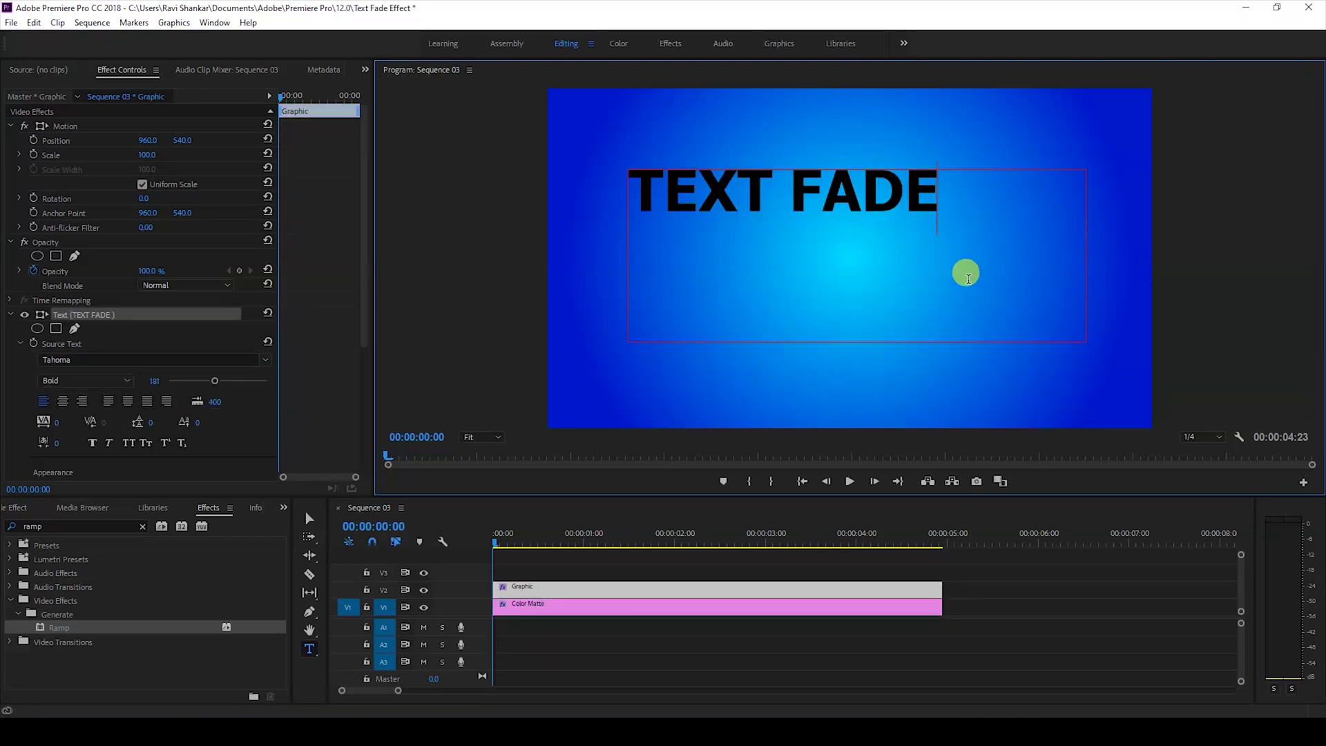
Centre-align the TEXT FADE title and select all of its text.
{"action": "left_click", "coordinate": [71, 400]}
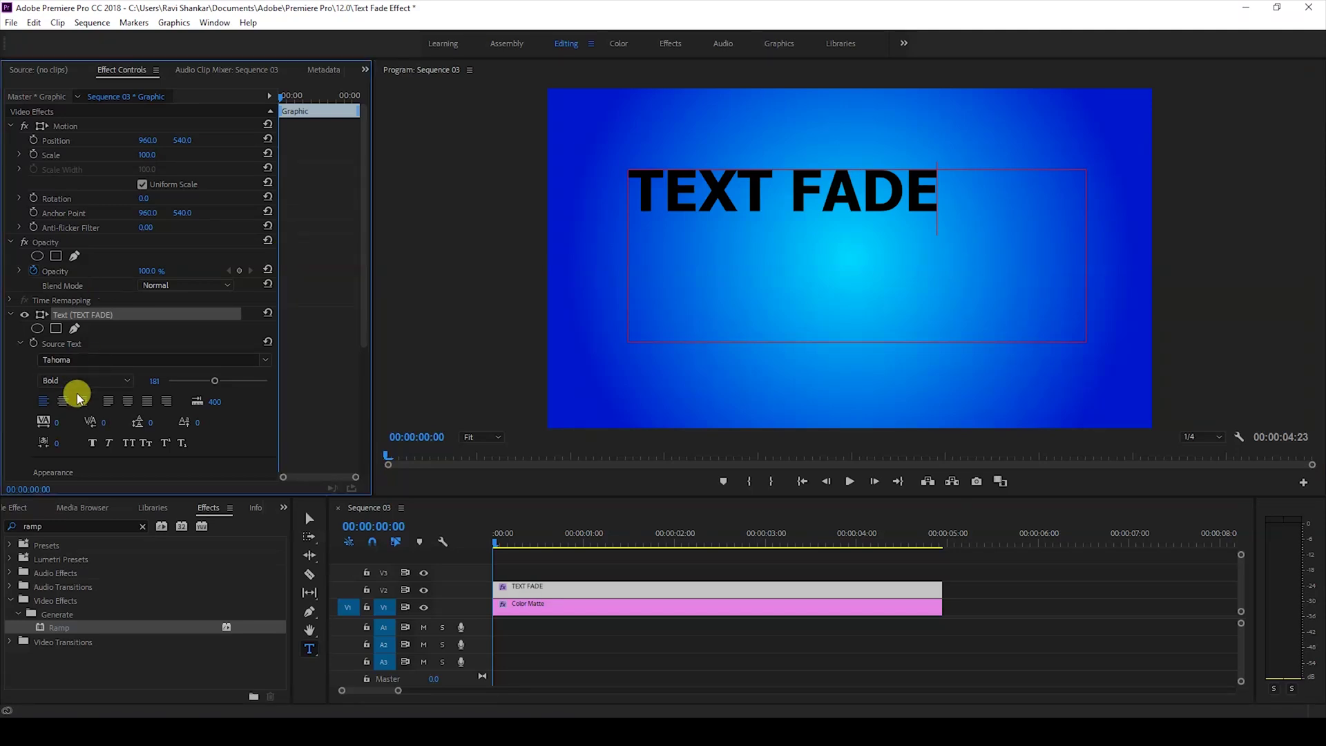
{"action": "left_click", "coordinate": [64, 401]}
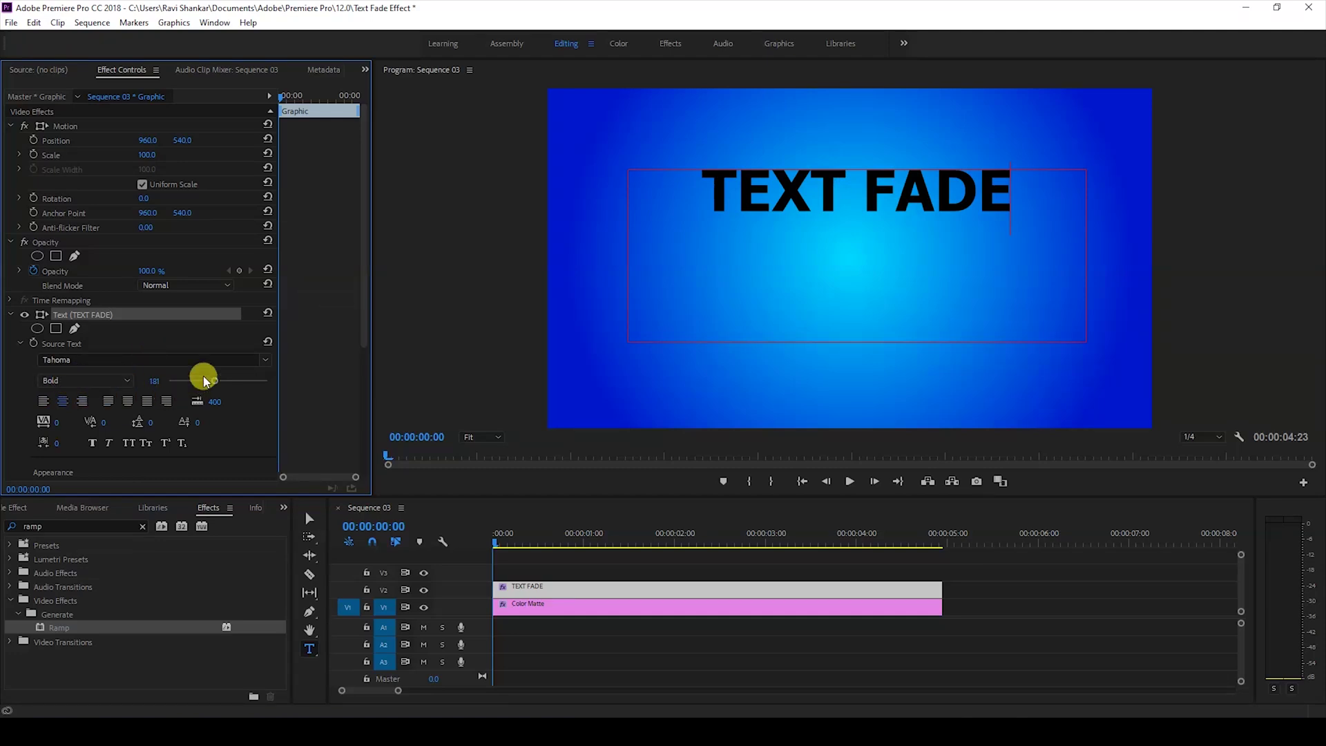
{"action": "left_click", "coordinate": [778, 191]}
{"action": "triple_click", "coordinate": [776, 184]}
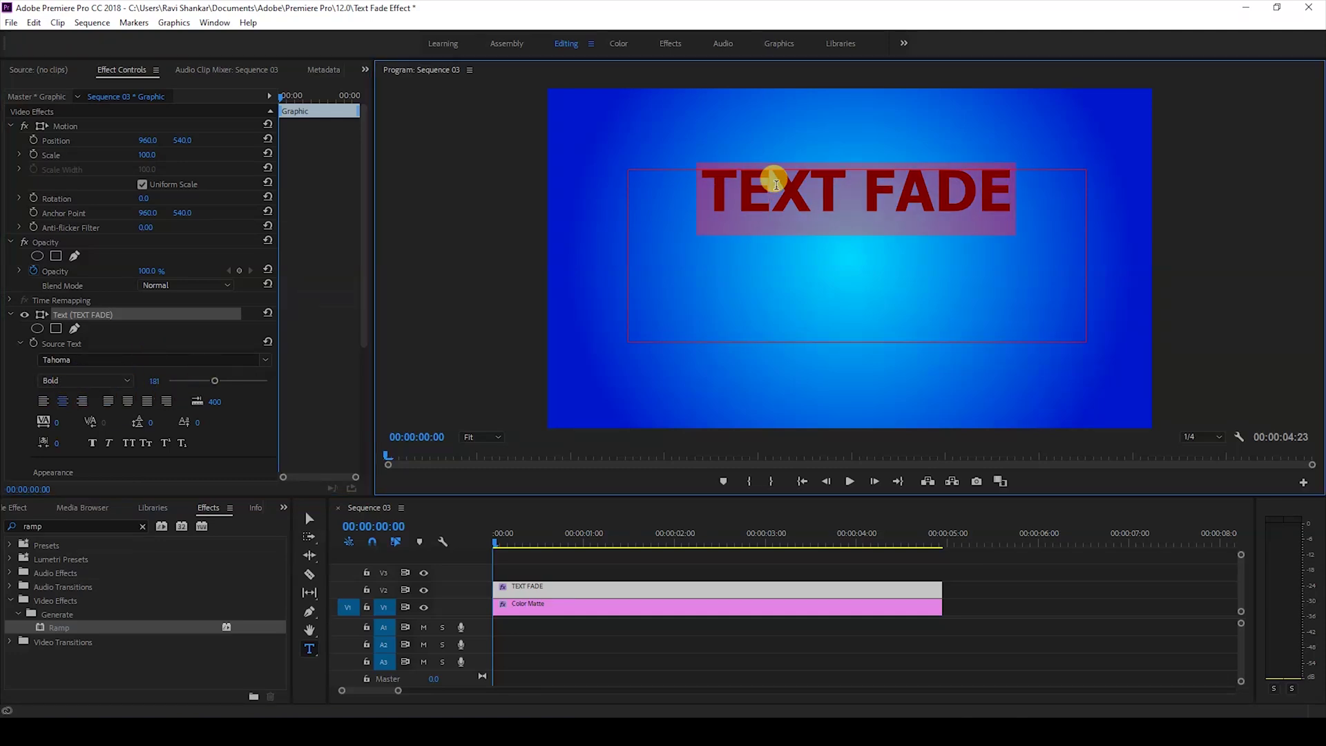
{"action": "triple_click", "coordinate": [775, 181]}
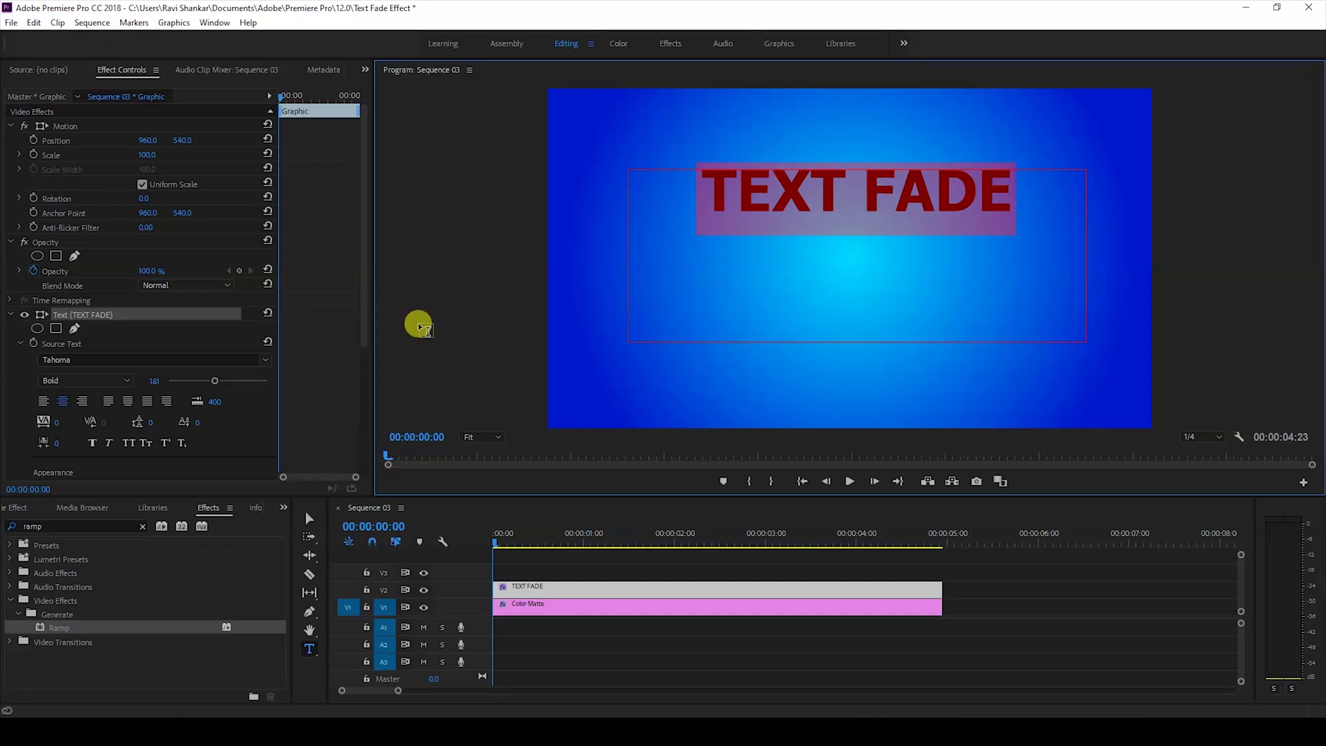
Enlarge the title's font size and move it down to Position 960, 715.
{"action": "left_click_drag", "start_coordinate": [215, 380], "coordinate": [223, 382]}
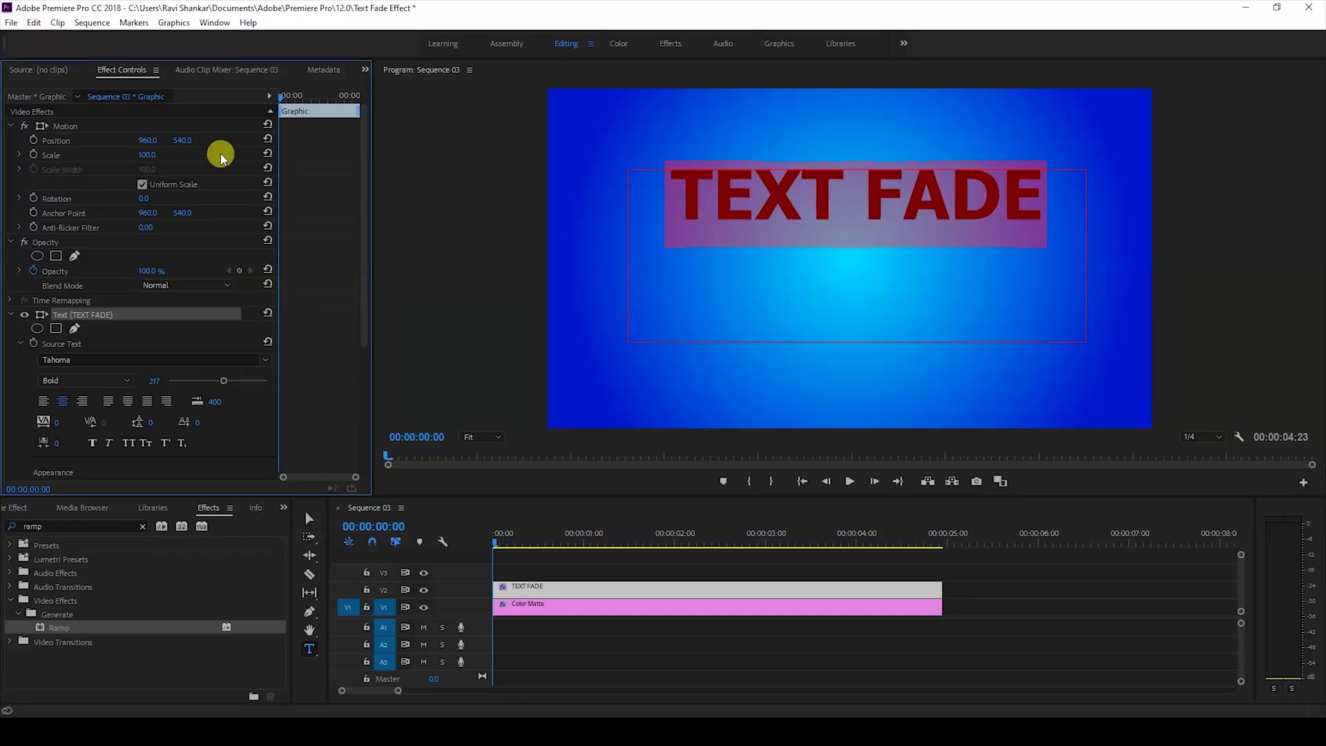
{"action": "left_click_drag", "start_coordinate": [182, 139], "coordinate": [283, 140]}
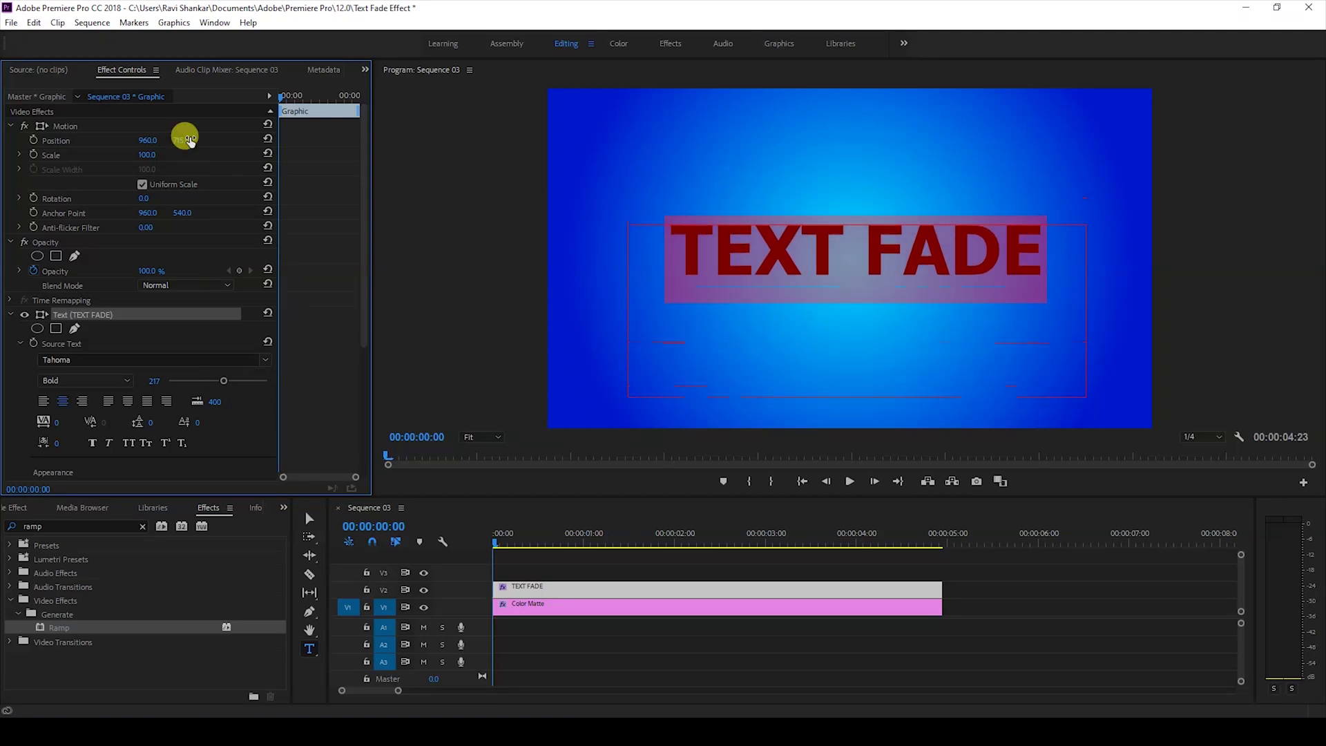
{"action": "left_click", "coordinate": [794, 620]}
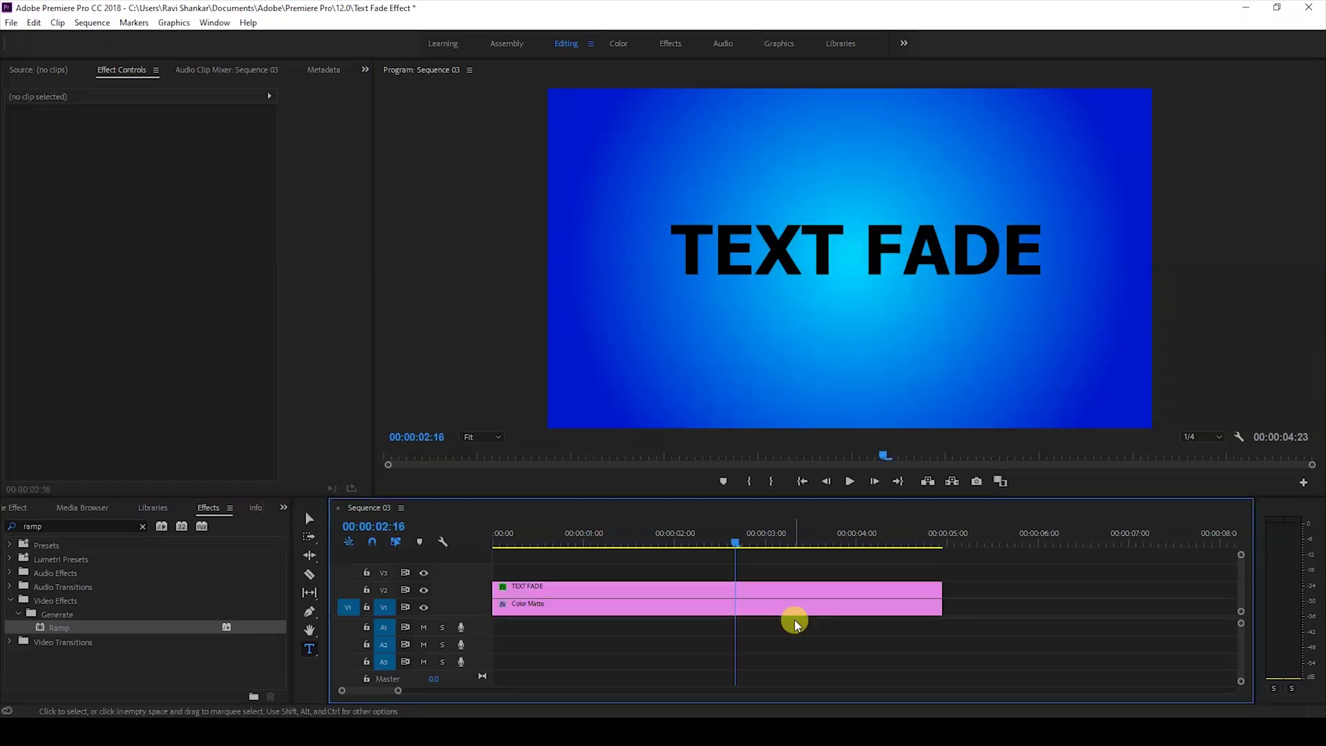
{"action": "left_click", "coordinate": [781, 587]}
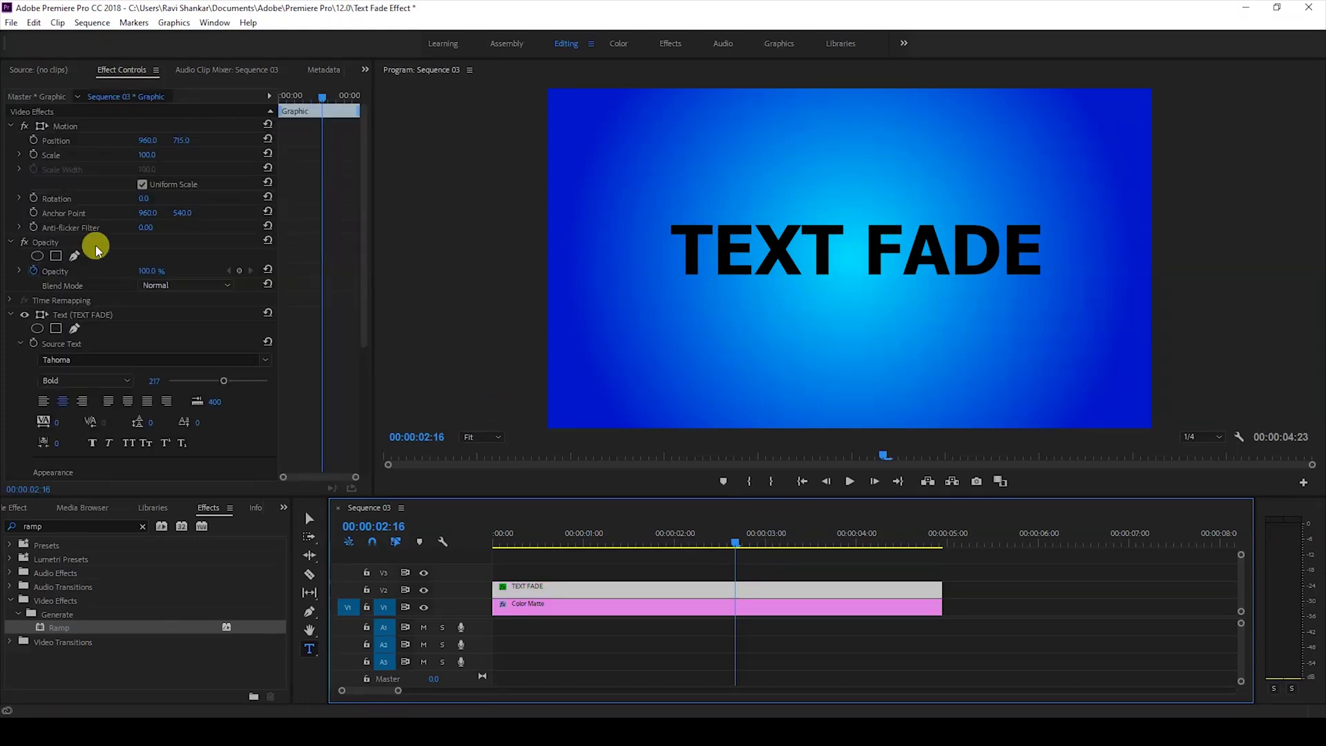
Add a rectangle opacity mask to the title and reshape it into a slanted quadrilateral left of the text.
{"action": "left_click", "coordinate": [55, 257]}
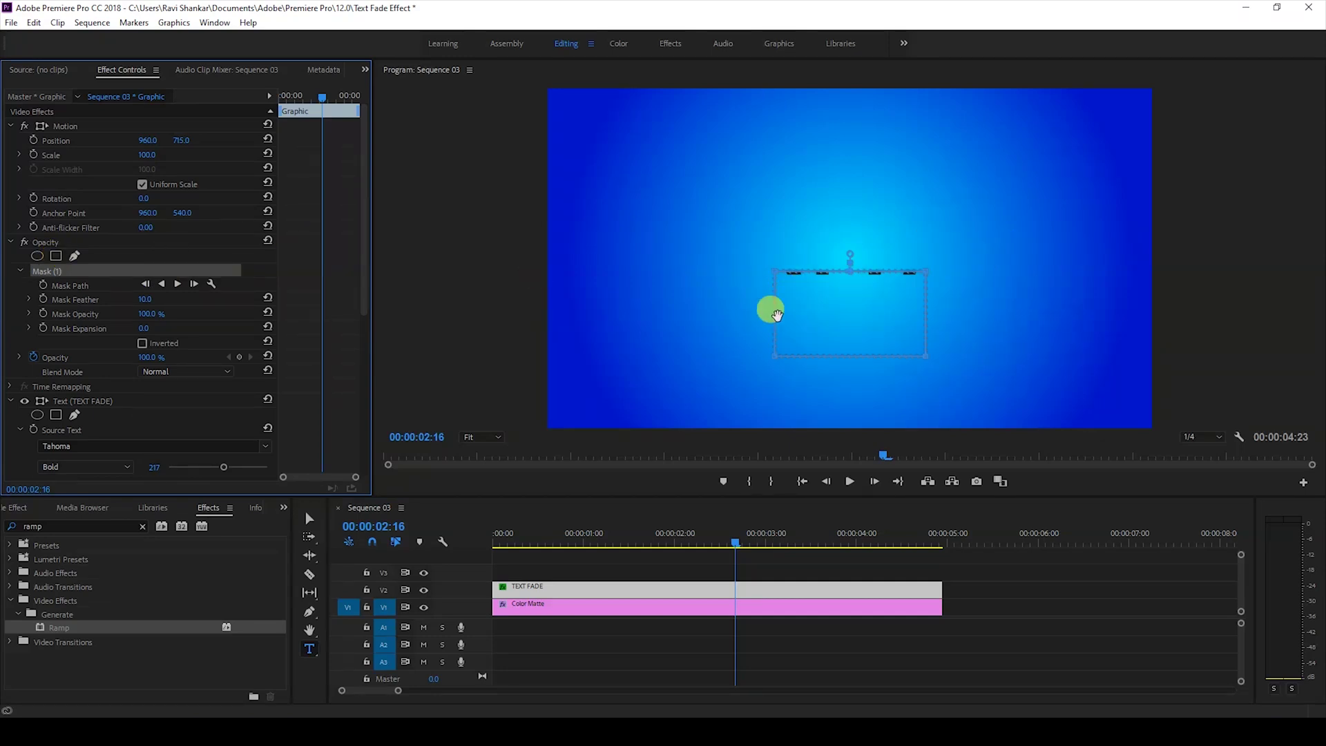
{"action": "left_click_drag", "start_coordinate": [860, 312], "coordinate": [561, 248]}
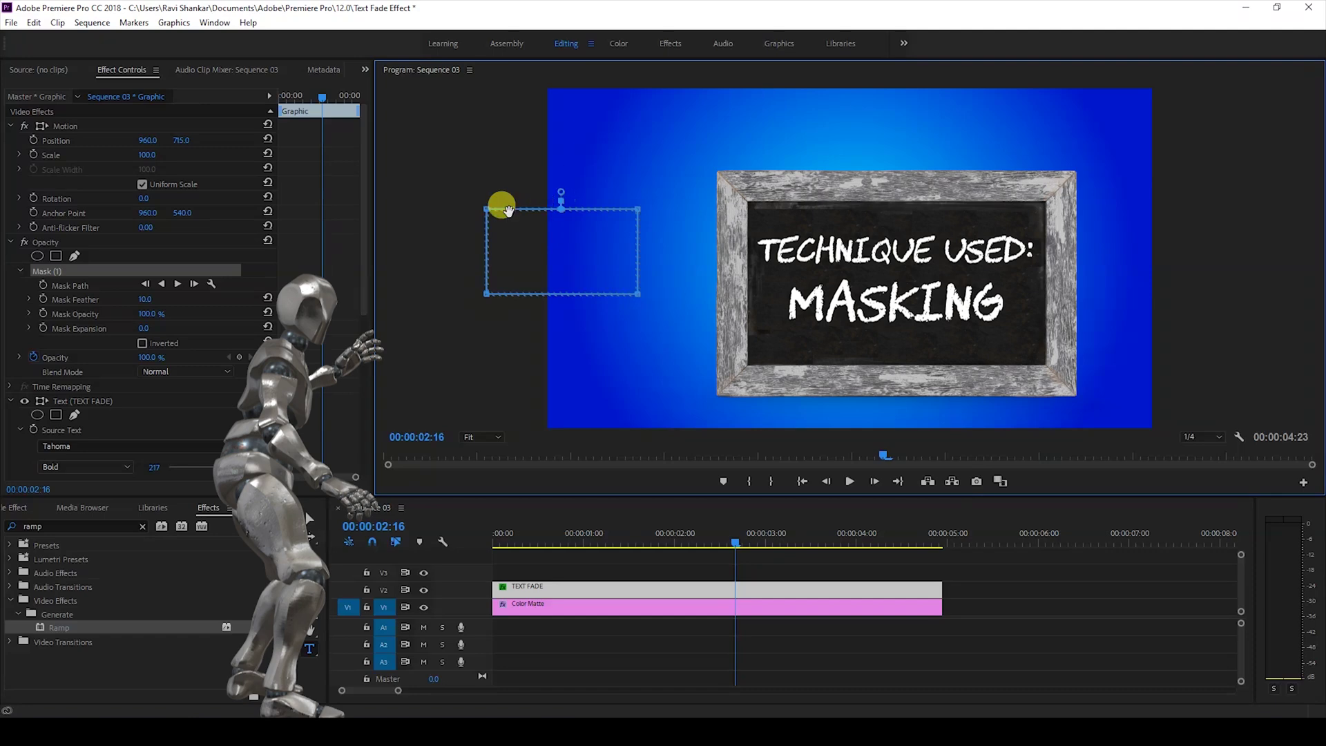
{"action": "left_click_drag", "start_coordinate": [508, 209], "coordinate": [516, 177]}
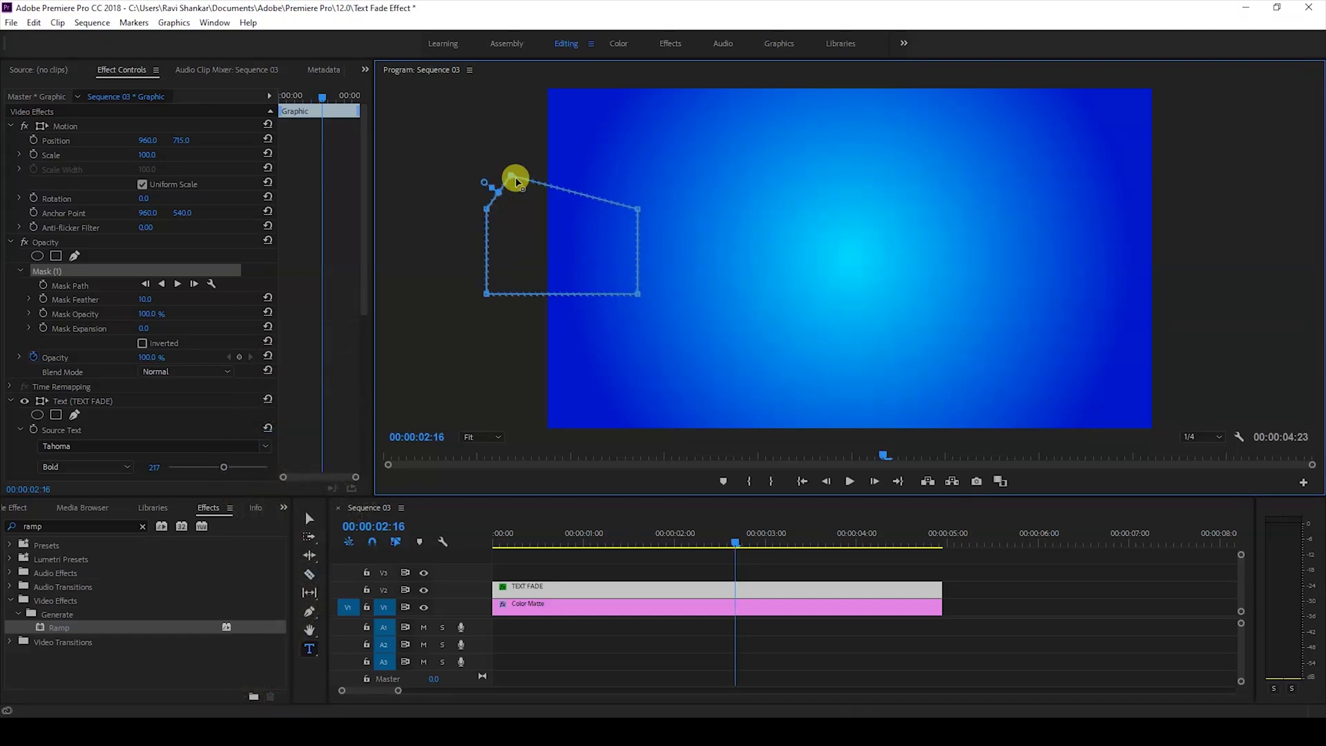
{"action": "left_click_drag", "start_coordinate": [632, 166], "coordinate": [634, 168]}
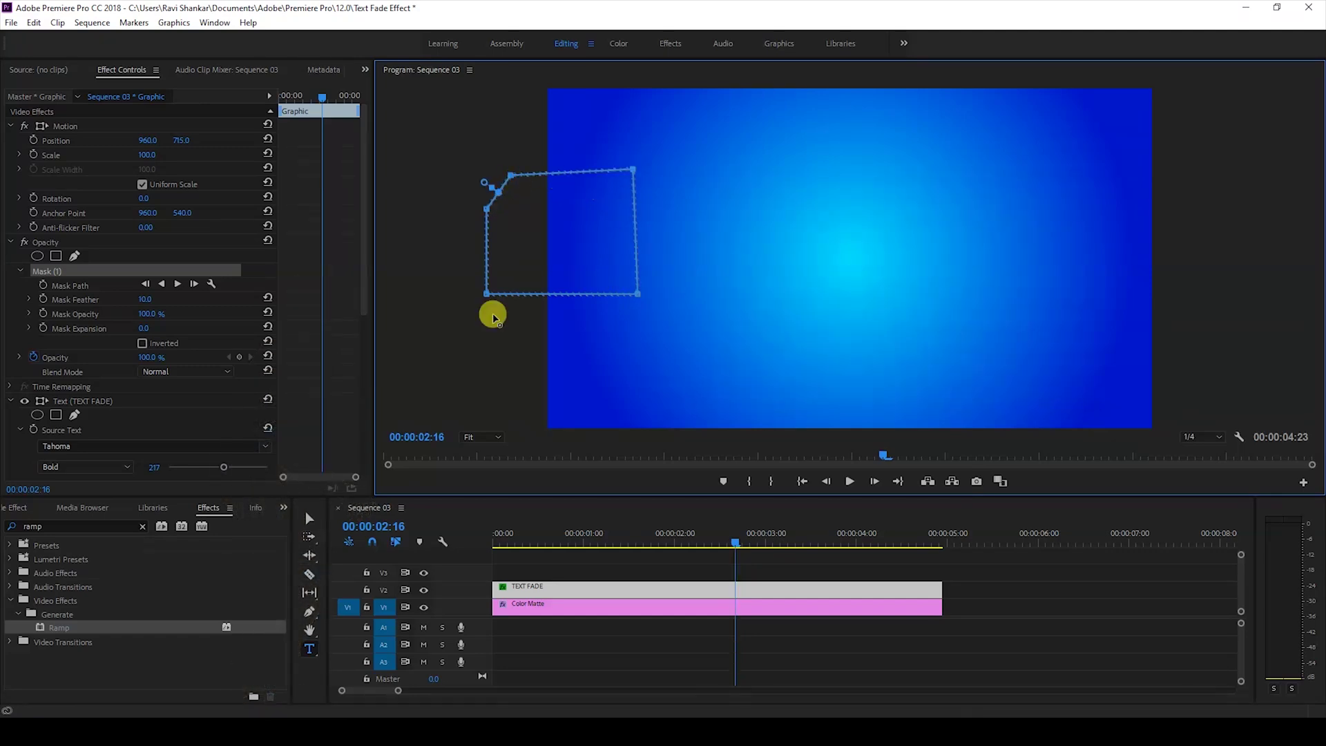
{"action": "left_click_drag", "start_coordinate": [633, 334], "coordinate": [631, 333]}
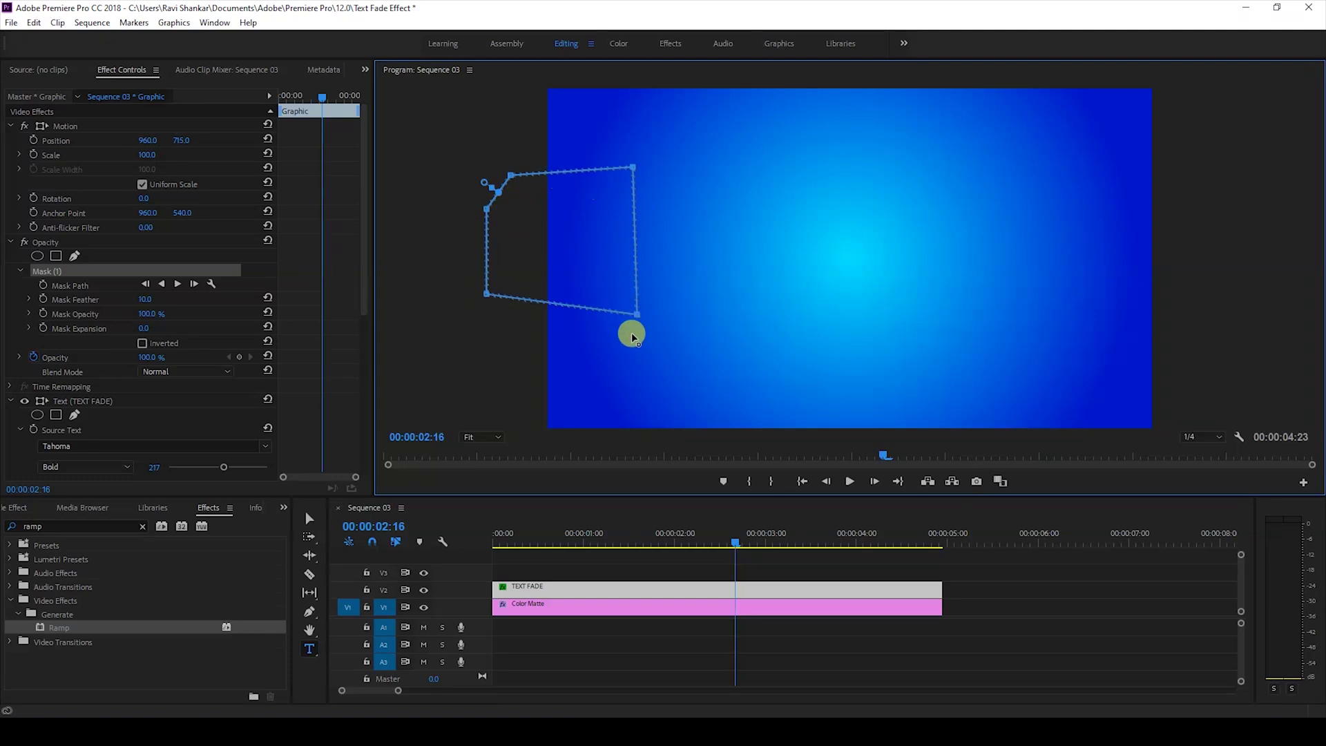
{"action": "left_click", "coordinate": [474, 538]}
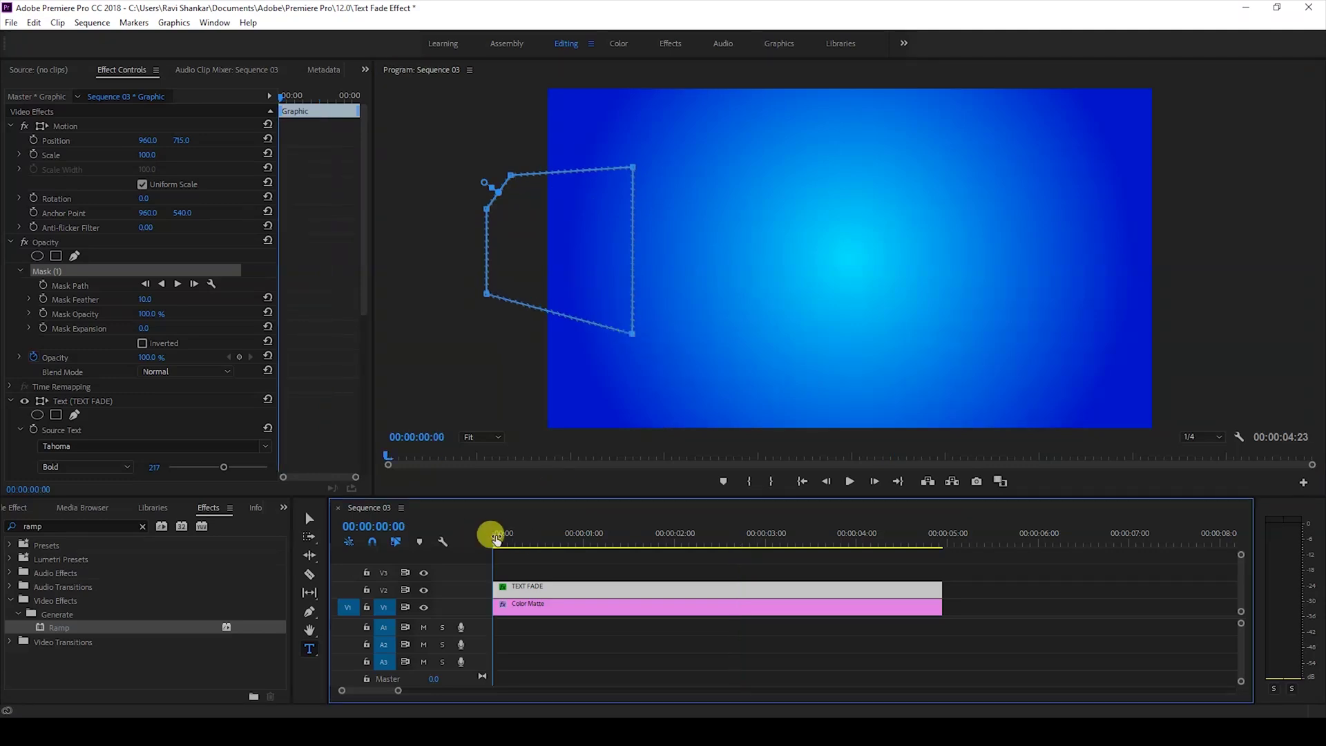
Set a Mask Path keyframe at 0:00 and move the playhead to 00:00:02:07.
{"action": "left_click", "coordinate": [46, 285]}
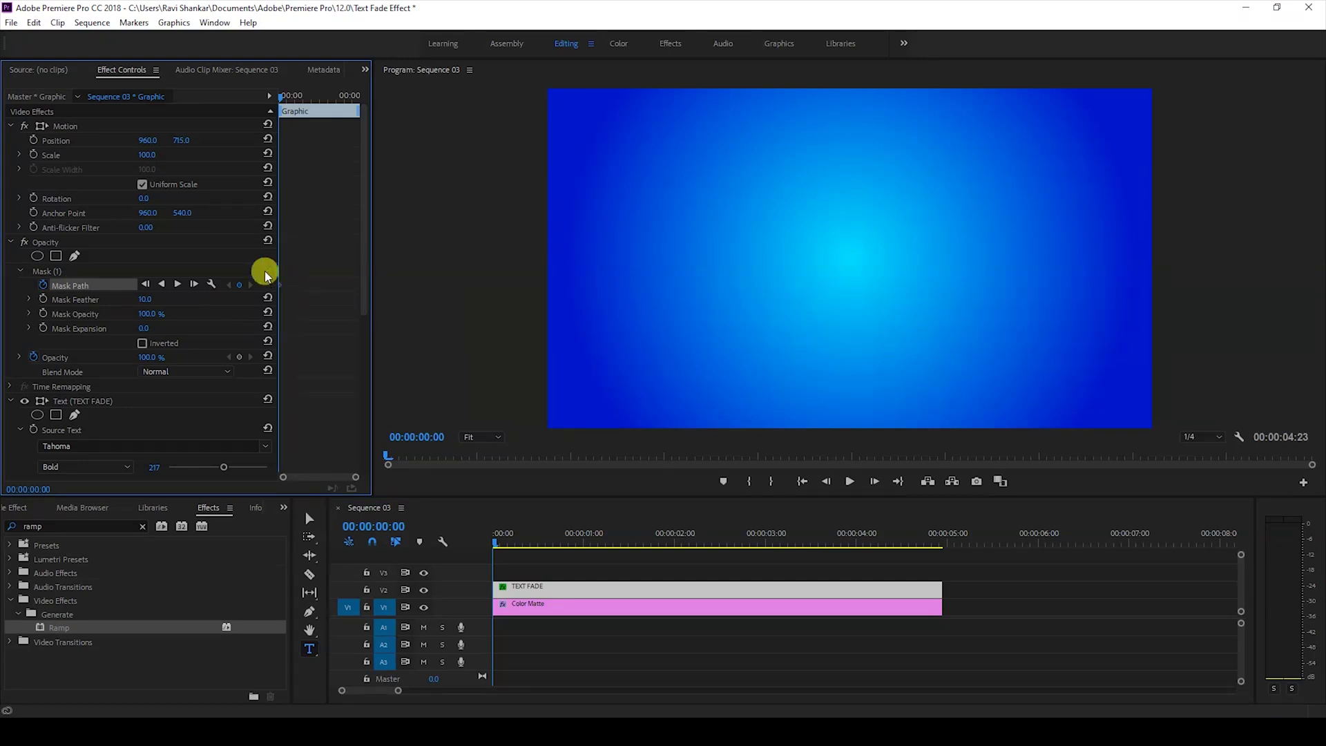
{"action": "left_click", "coordinate": [57, 270]}
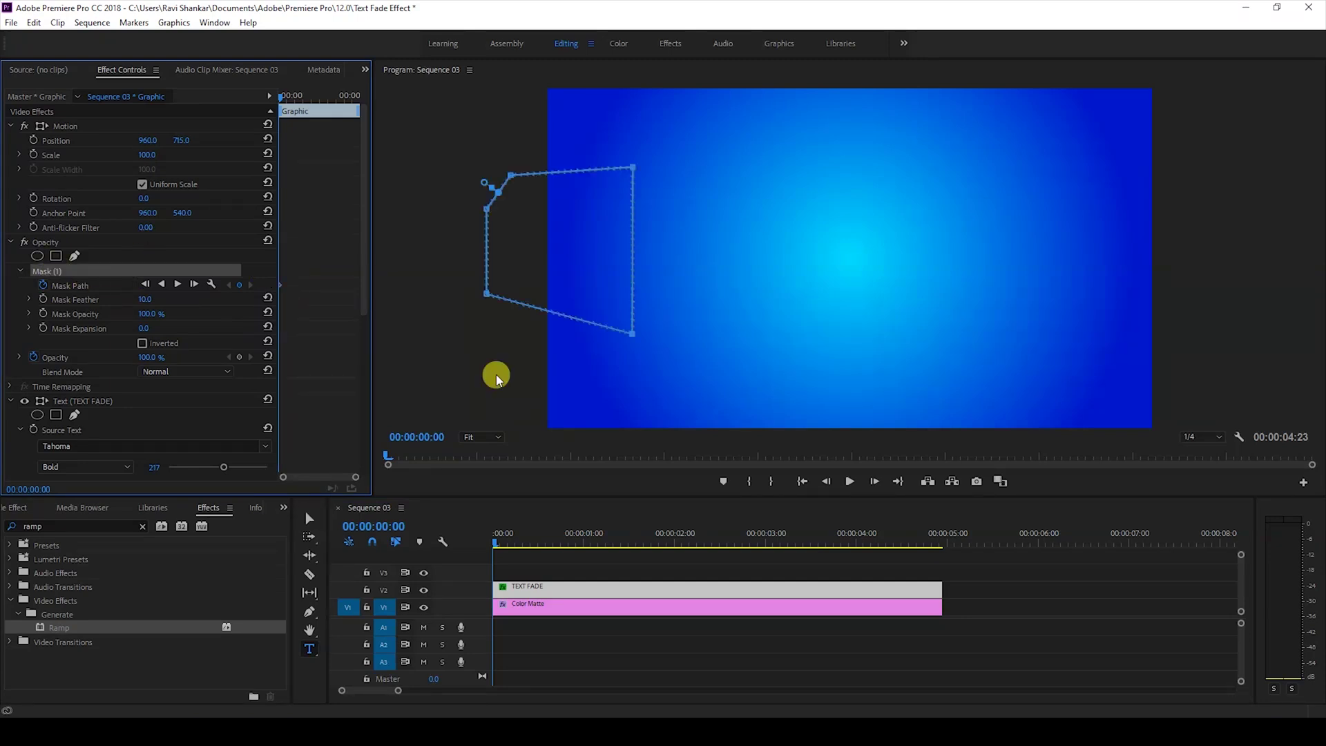
{"action": "left_click", "coordinate": [769, 532]}
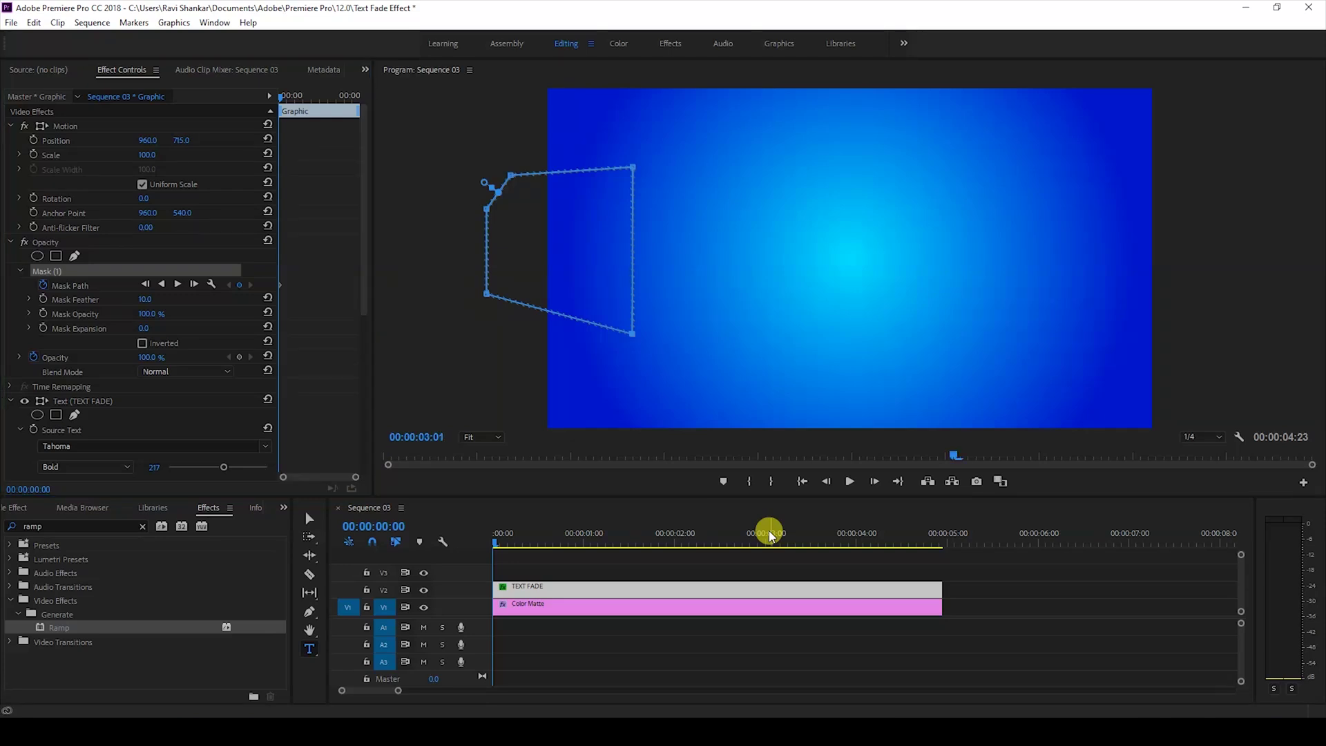
{"action": "left_click", "coordinate": [702, 538]}
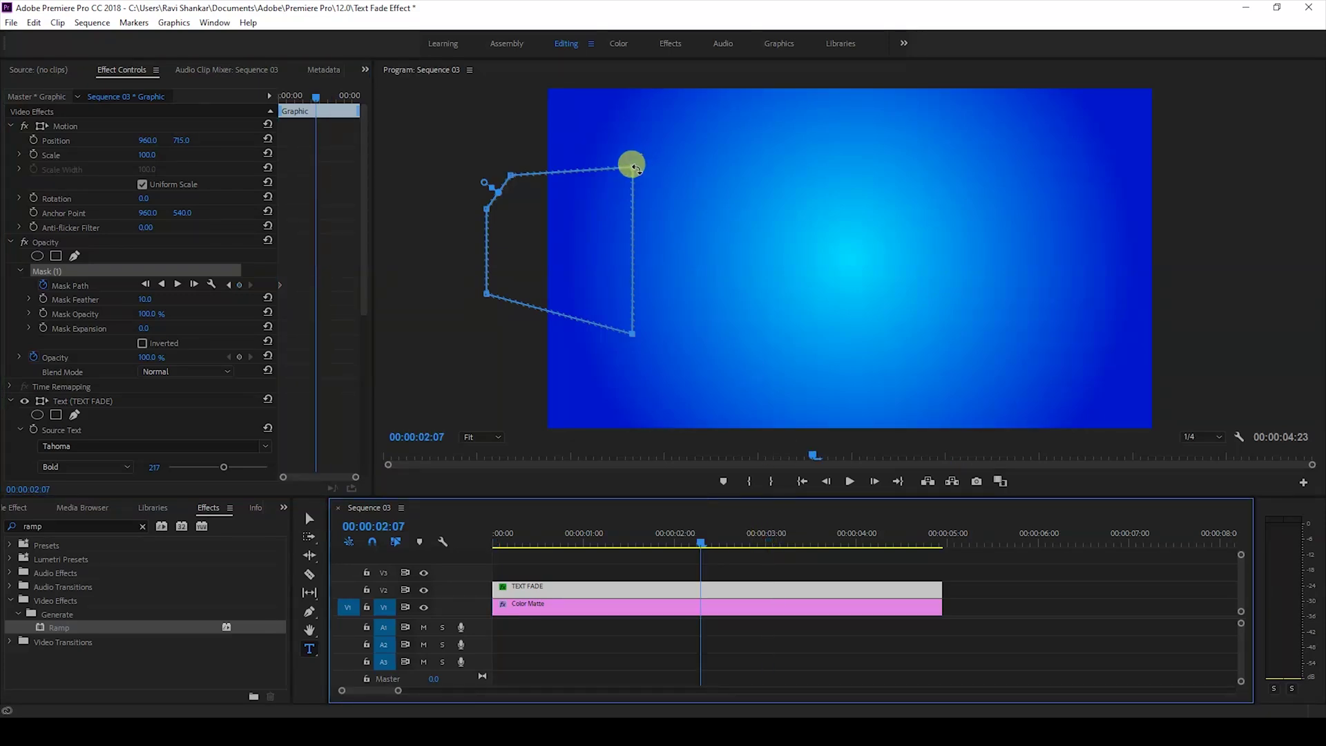
Stretch the mask's right corners past the title so all of TEXT FADE shows.
{"action": "left_click_drag", "start_coordinate": [640, 168], "coordinate": [668, 172]}
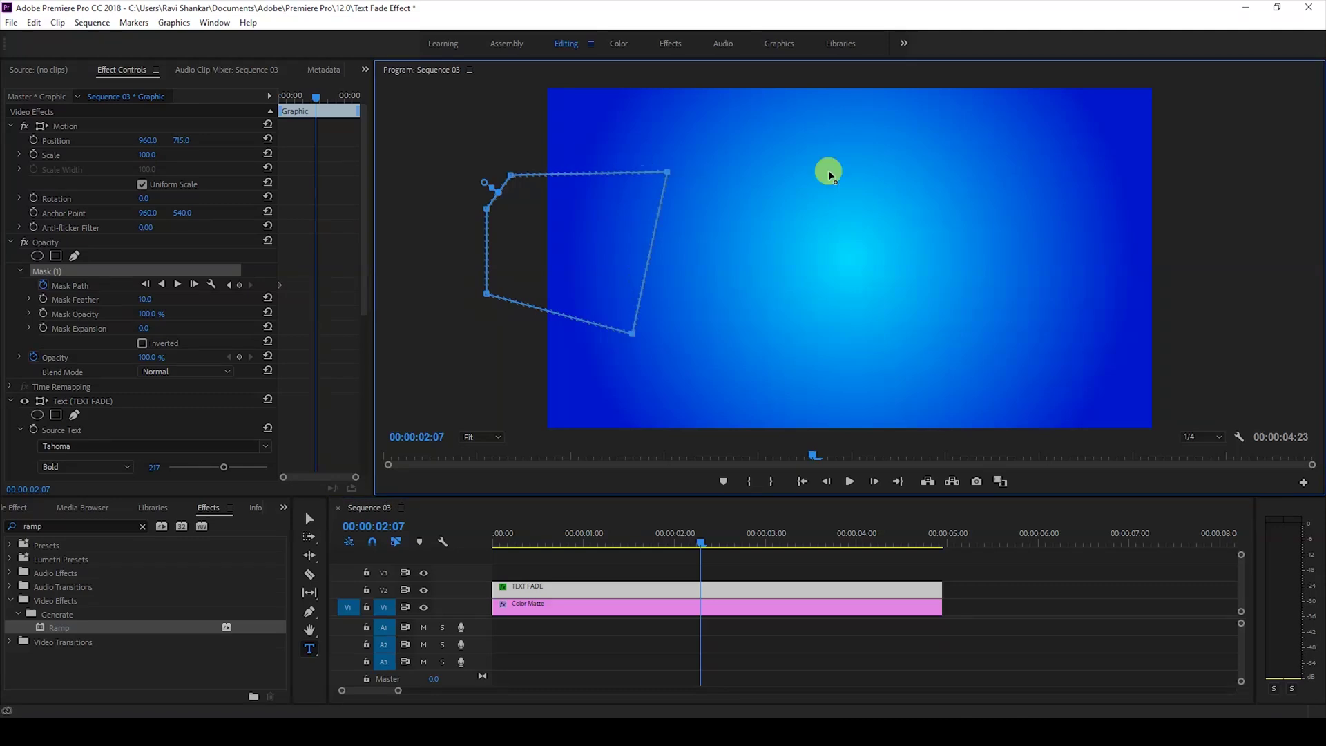
{"action": "left_click_drag", "start_coordinate": [828, 170], "coordinate": [1110, 165]}
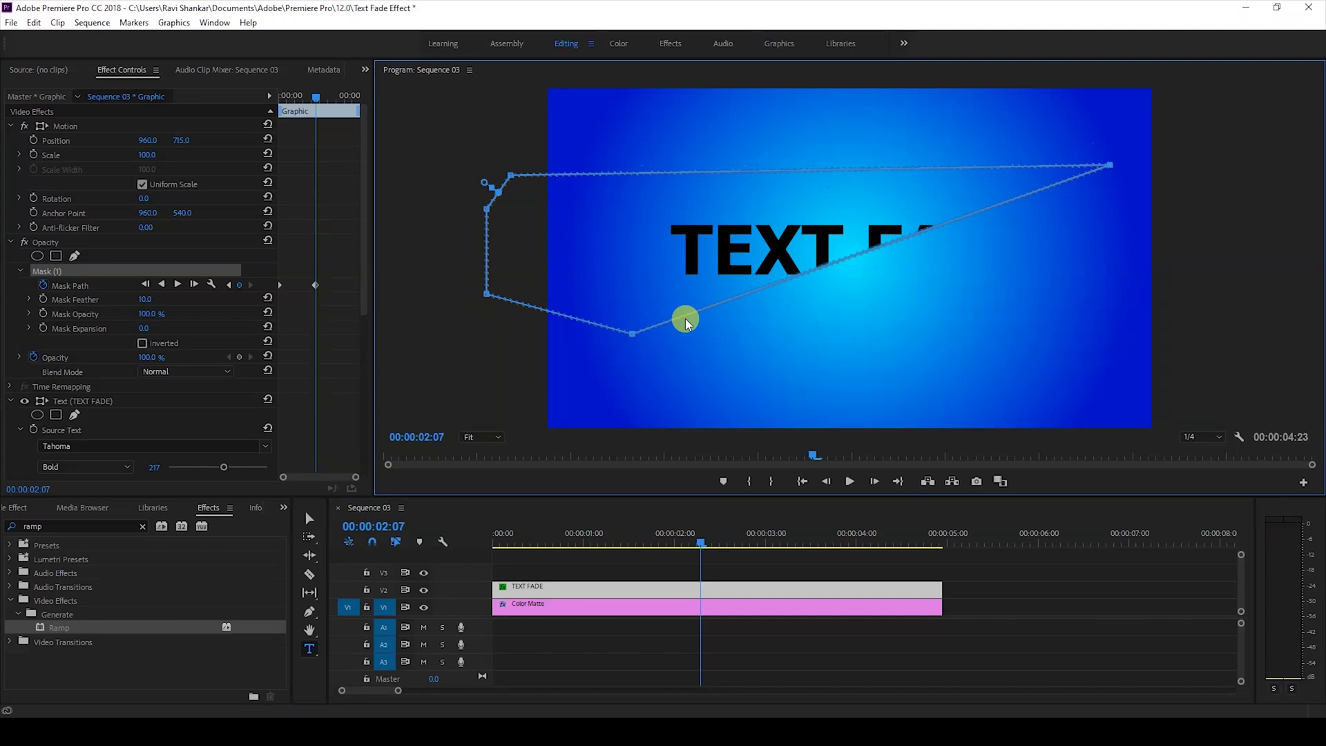
{"action": "left_click_drag", "start_coordinate": [629, 333], "coordinate": [883, 347]}
{"action": "left_click_drag", "start_coordinate": [1018, 320], "coordinate": [1096, 308]}
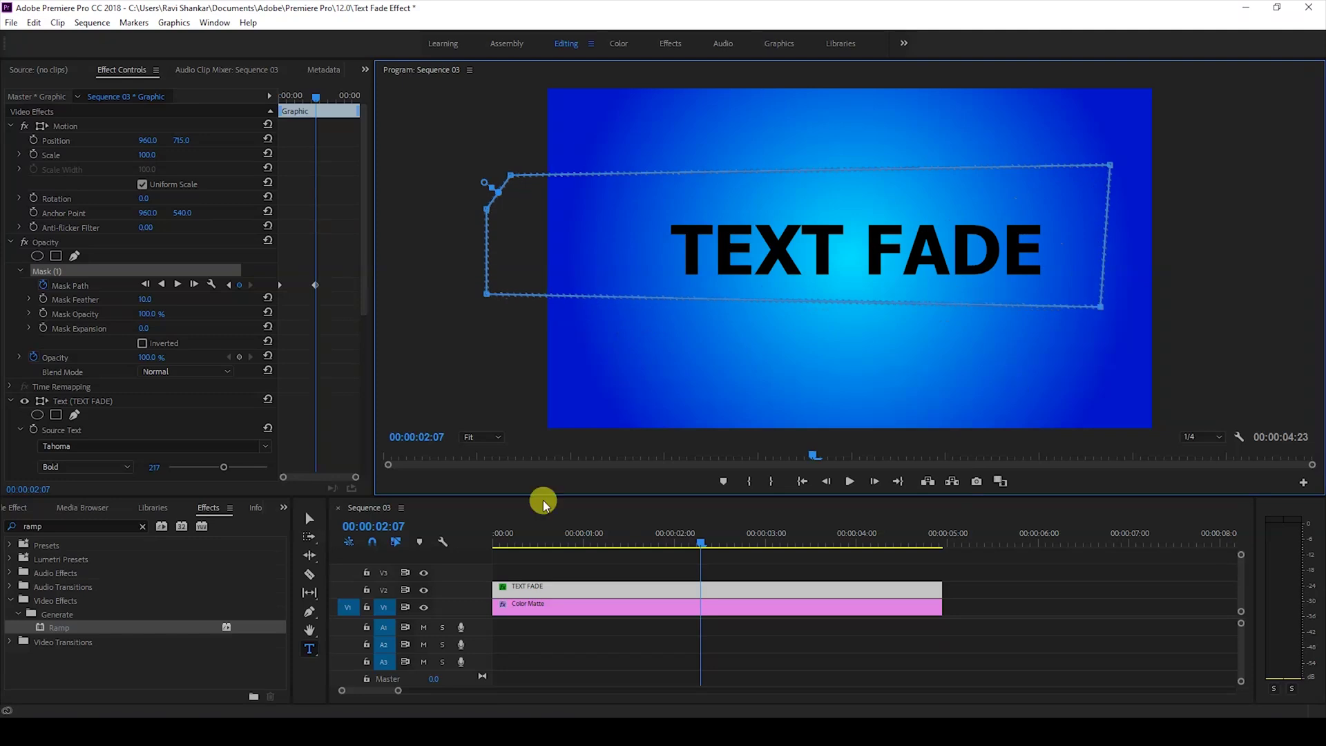
Play the mask reveal from the start of the sequence to preview it.
{"action": "left_click", "coordinate": [491, 541]}
{"action": "key", "text": "space"}
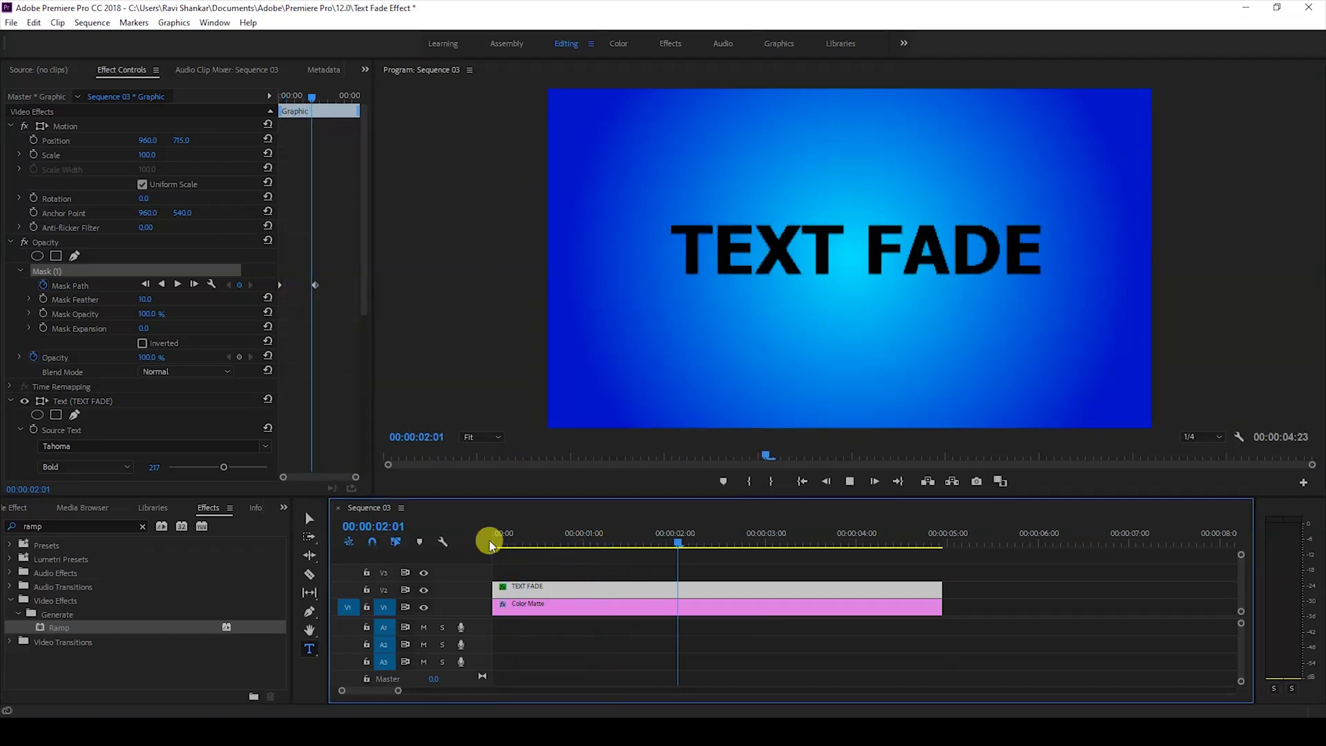
{"action": "left_click", "coordinate": [492, 541]}
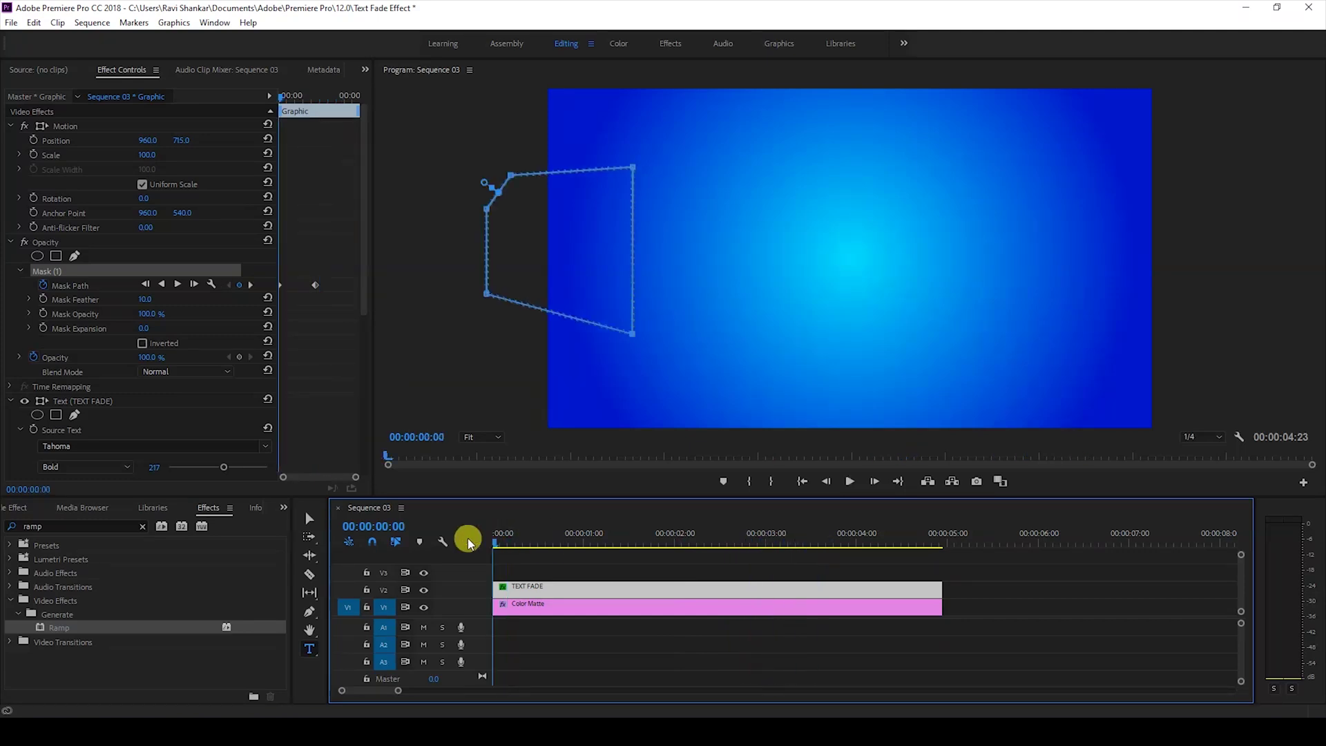
{"action": "key", "text": "space"}
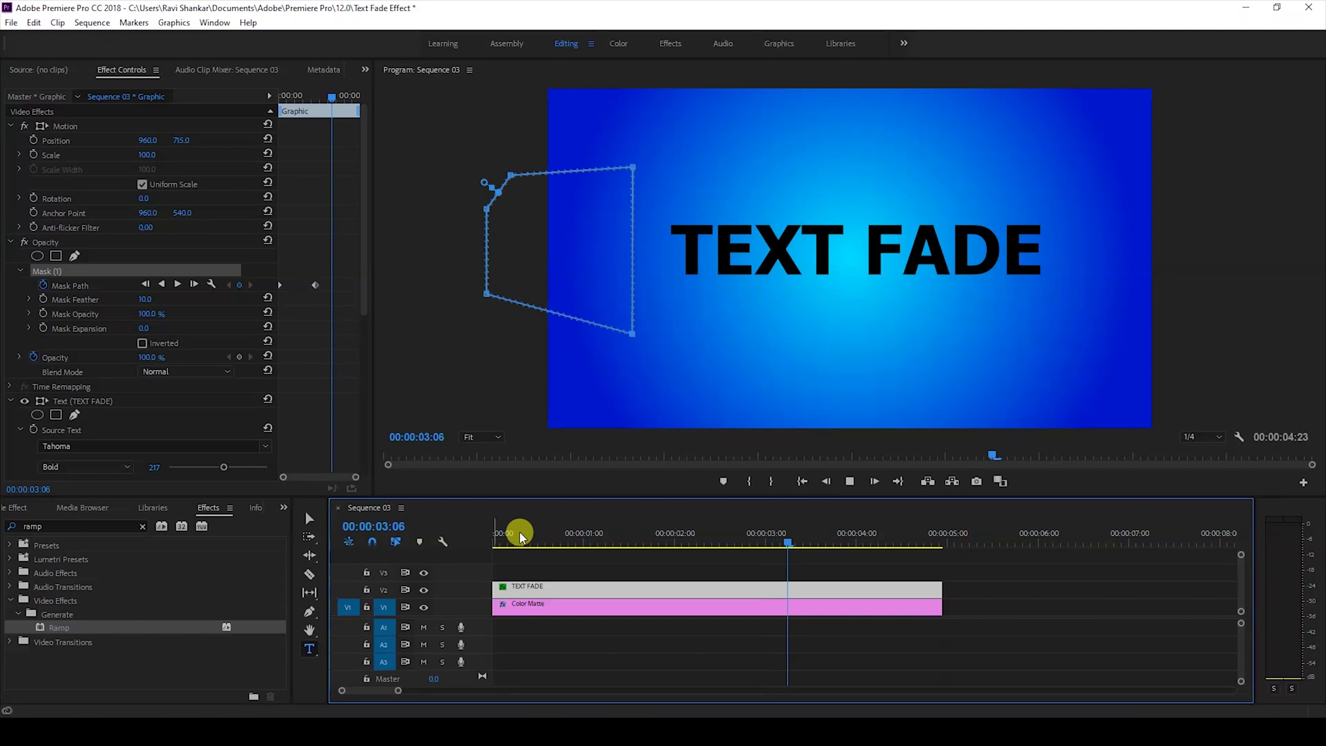
{"action": "left_click", "coordinate": [487, 533]}
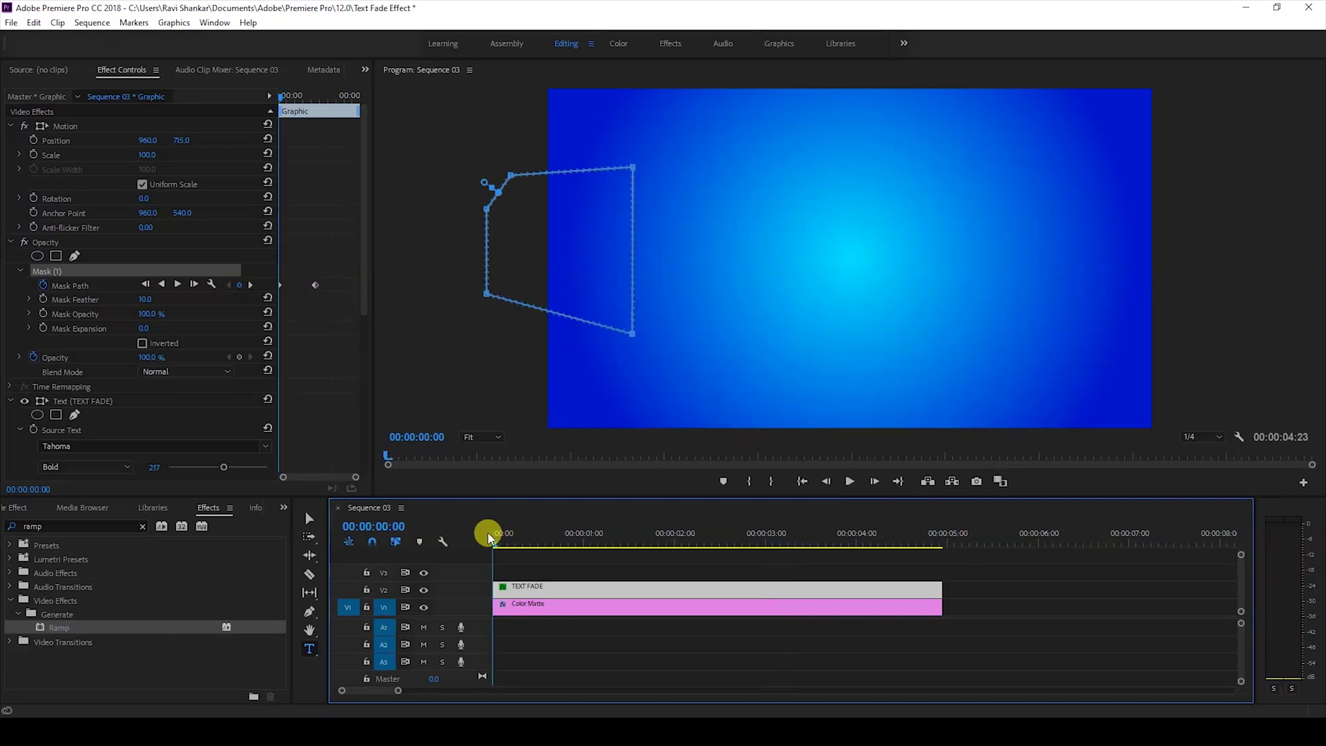
Set Mask Feather to 150 and play back the softened reveal.
{"action": "left_click", "coordinate": [156, 294]}
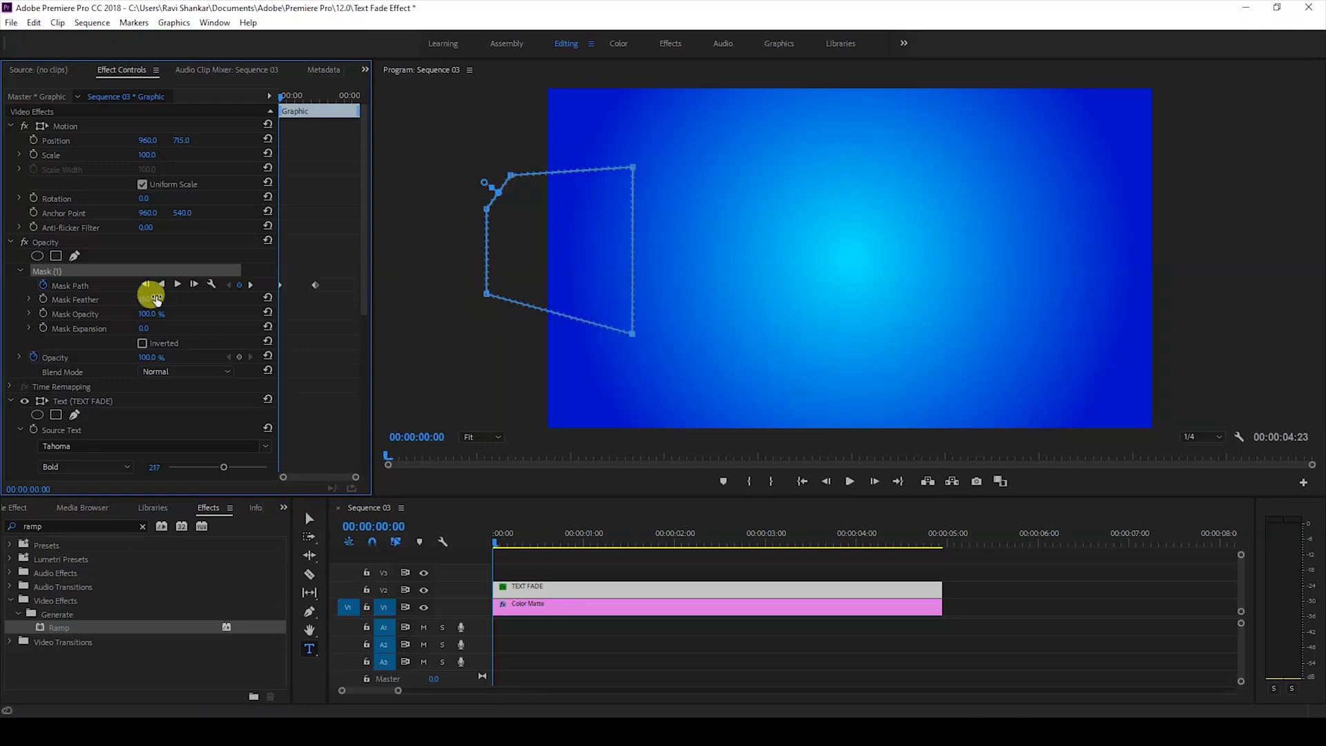
{"action": "key", "text": "space"}
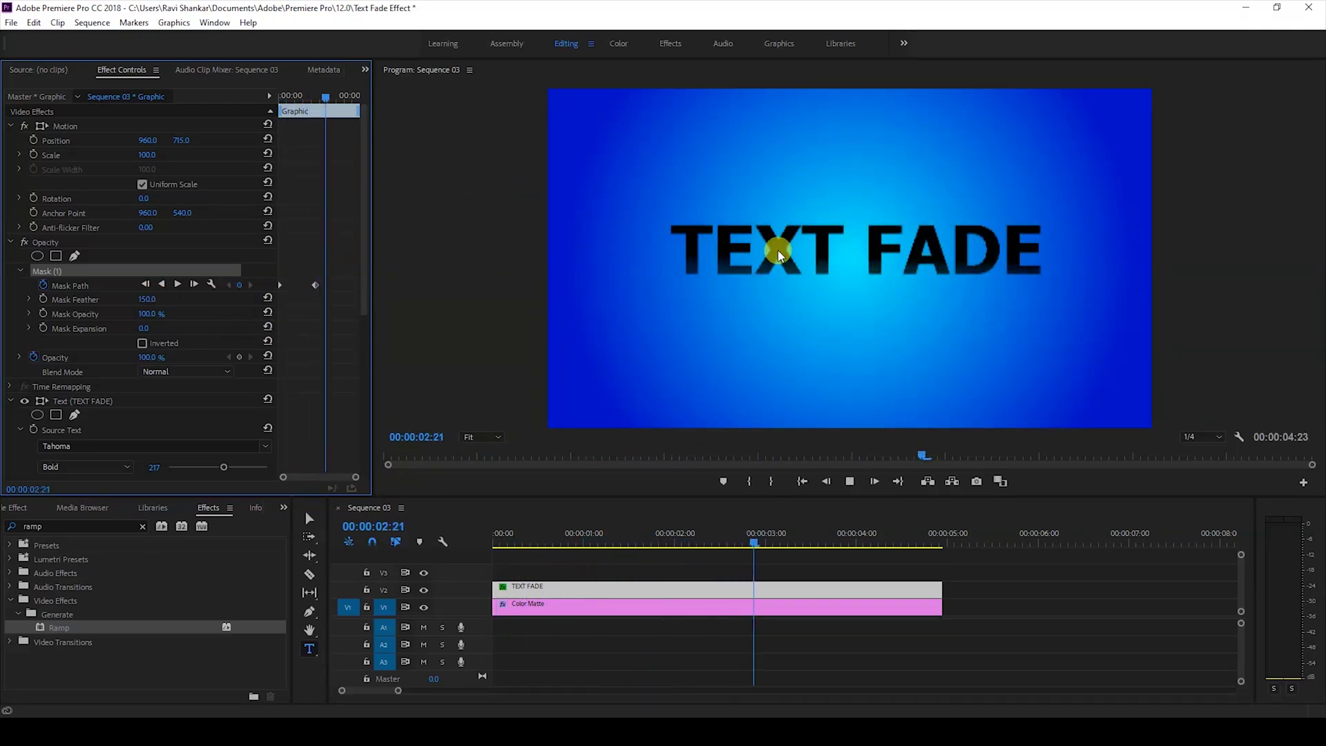
{"action": "left_click", "coordinate": [507, 532]}
{"action": "key", "text": "space"}
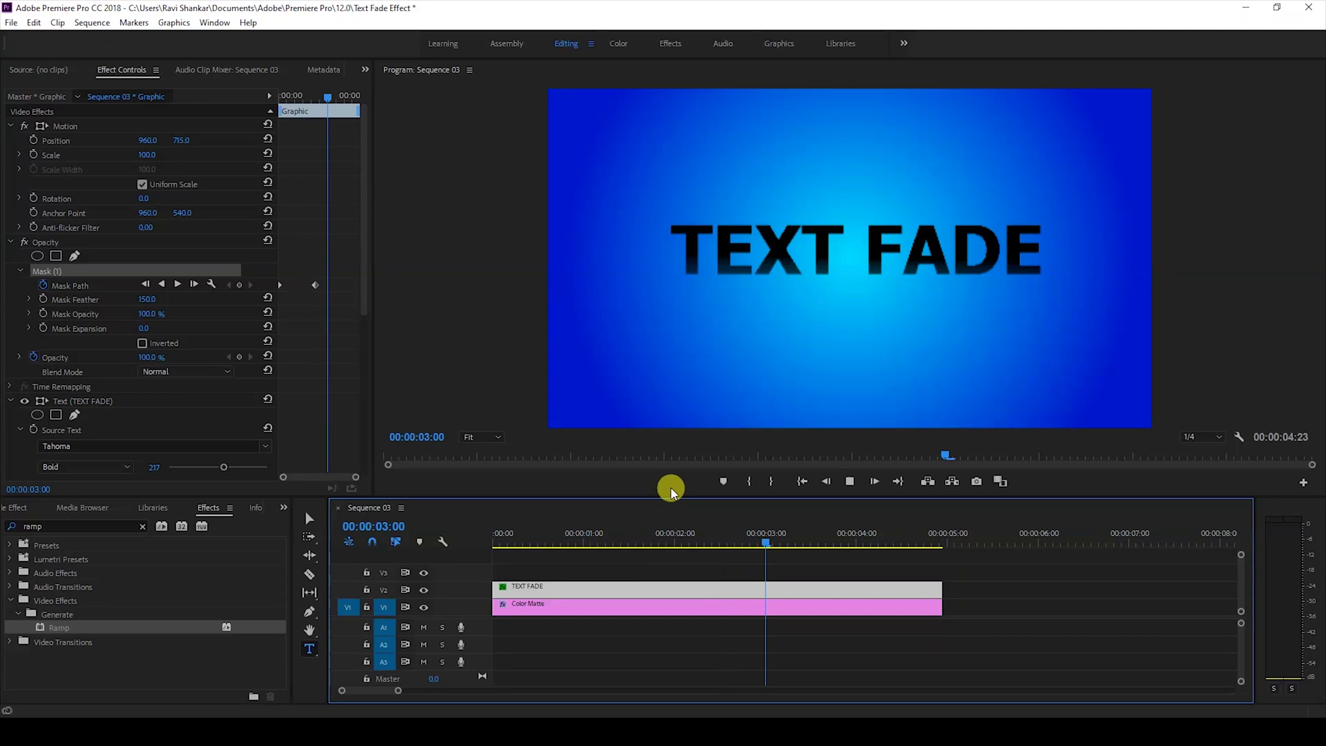
{"action": "key", "text": "space"}
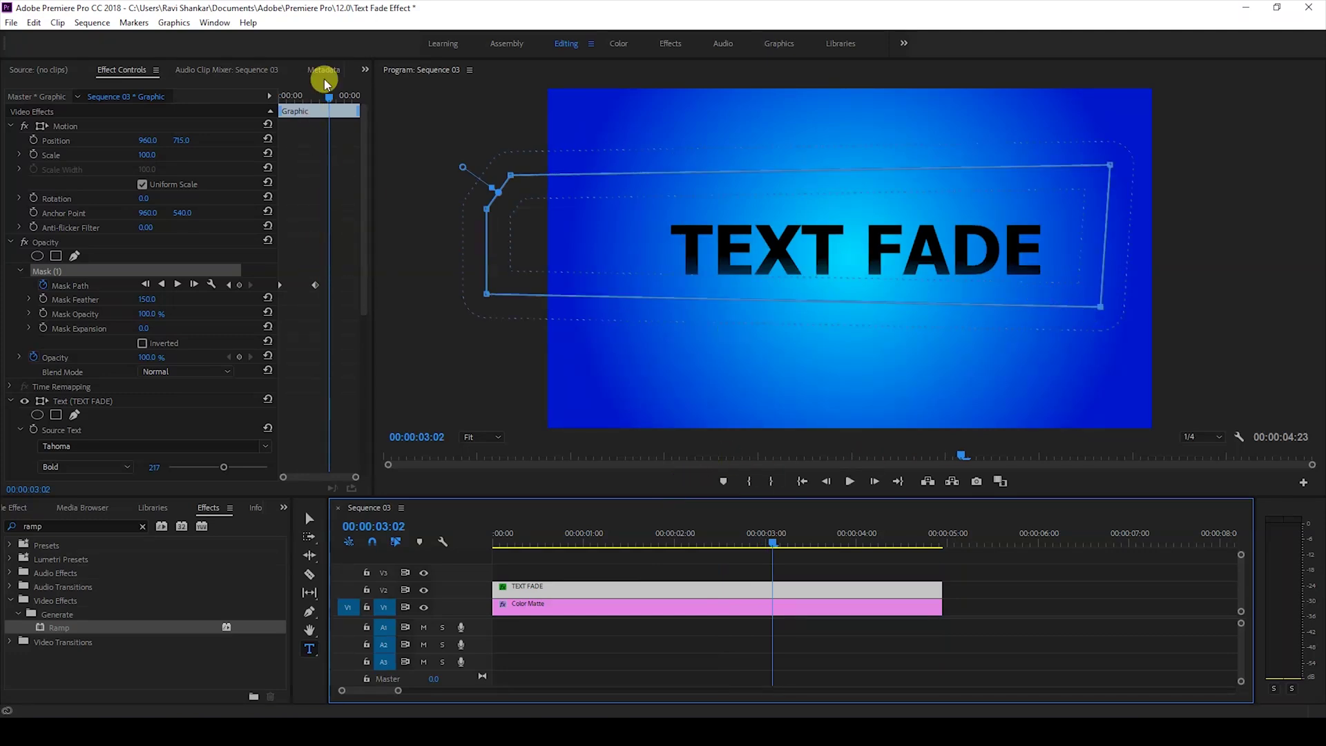
At 00:00:04:16, drag the mask vertices right past the text to hide the title.
{"action": "left_click_drag", "start_coordinate": [328, 94], "coordinate": [353, 96]}
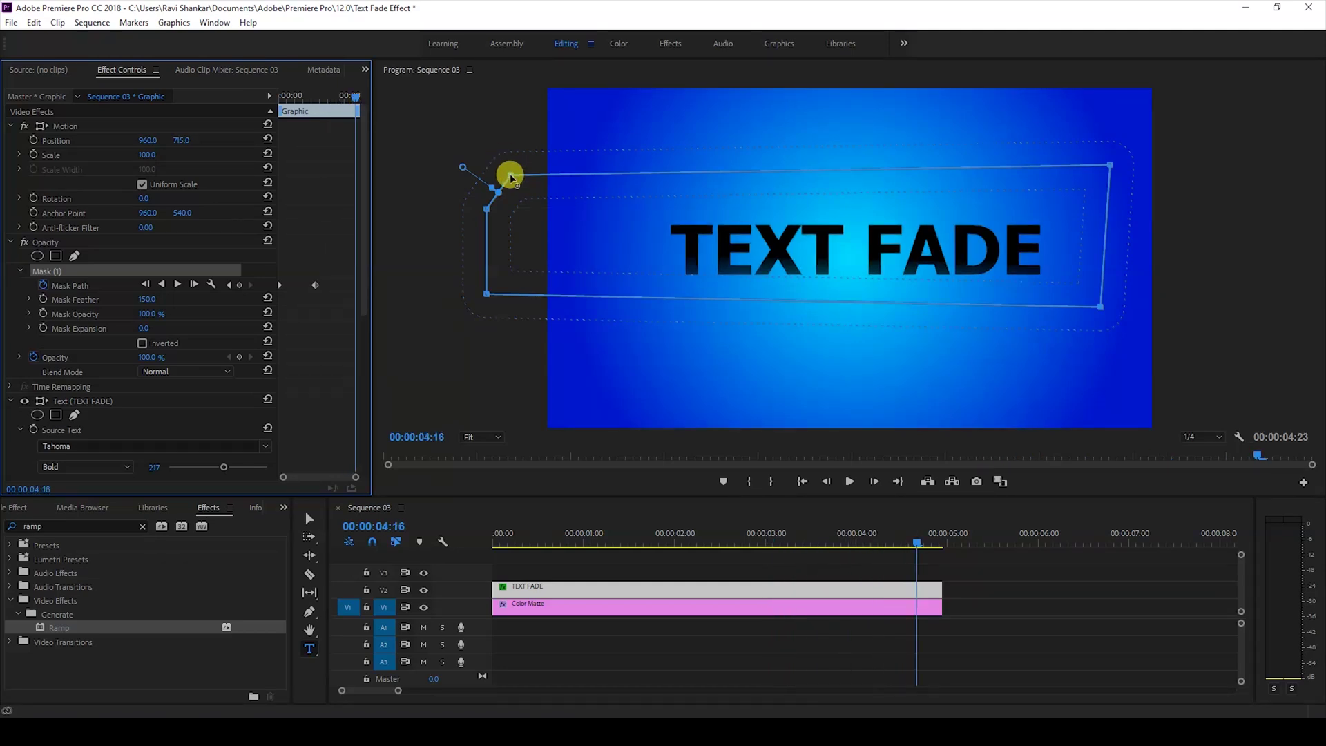
{"action": "left_click_drag", "start_coordinate": [510, 175], "coordinate": [520, 176]}
{"action": "left_click_drag", "start_coordinate": [823, 153], "coordinate": [1116, 155]}
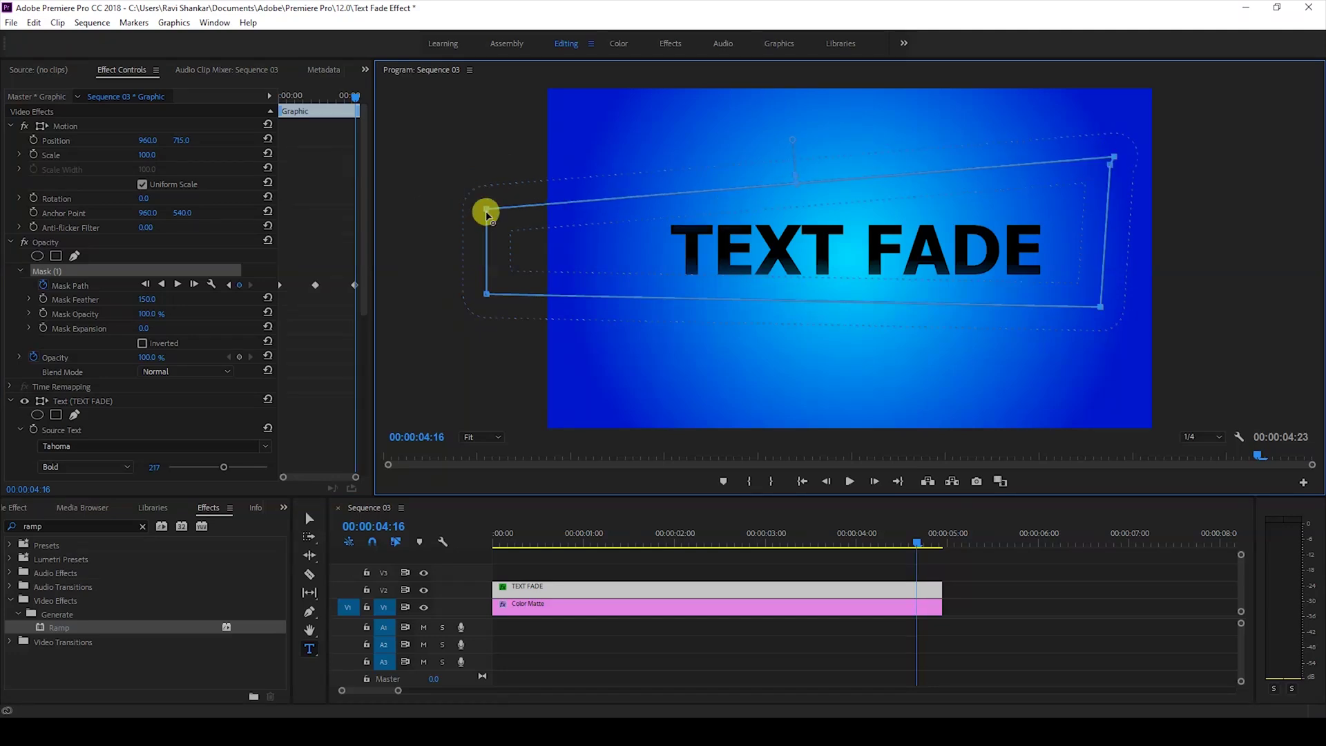
{"action": "left_click_drag", "start_coordinate": [491, 210], "coordinate": [1215, 183]}
{"action": "left_click", "coordinate": [726, 271]}
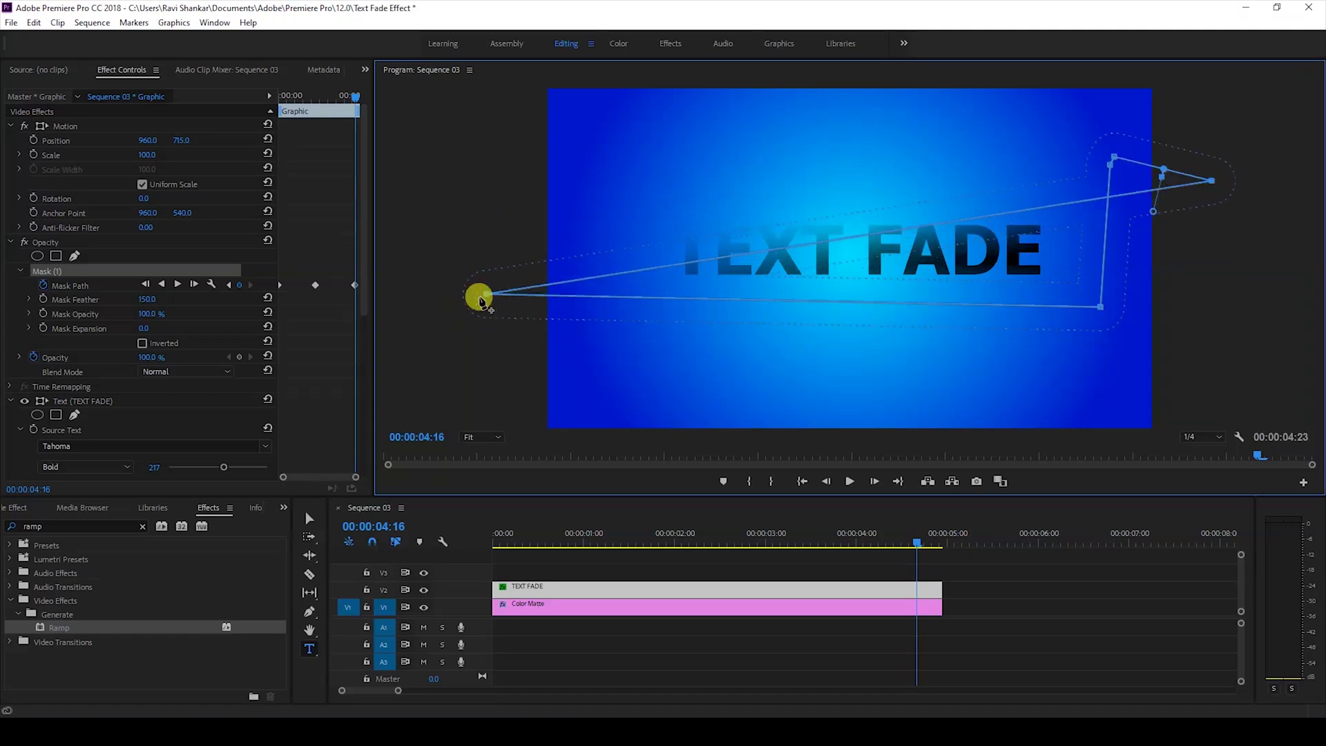
{"action": "left_click_drag", "start_coordinate": [487, 292], "coordinate": [1233, 287]}
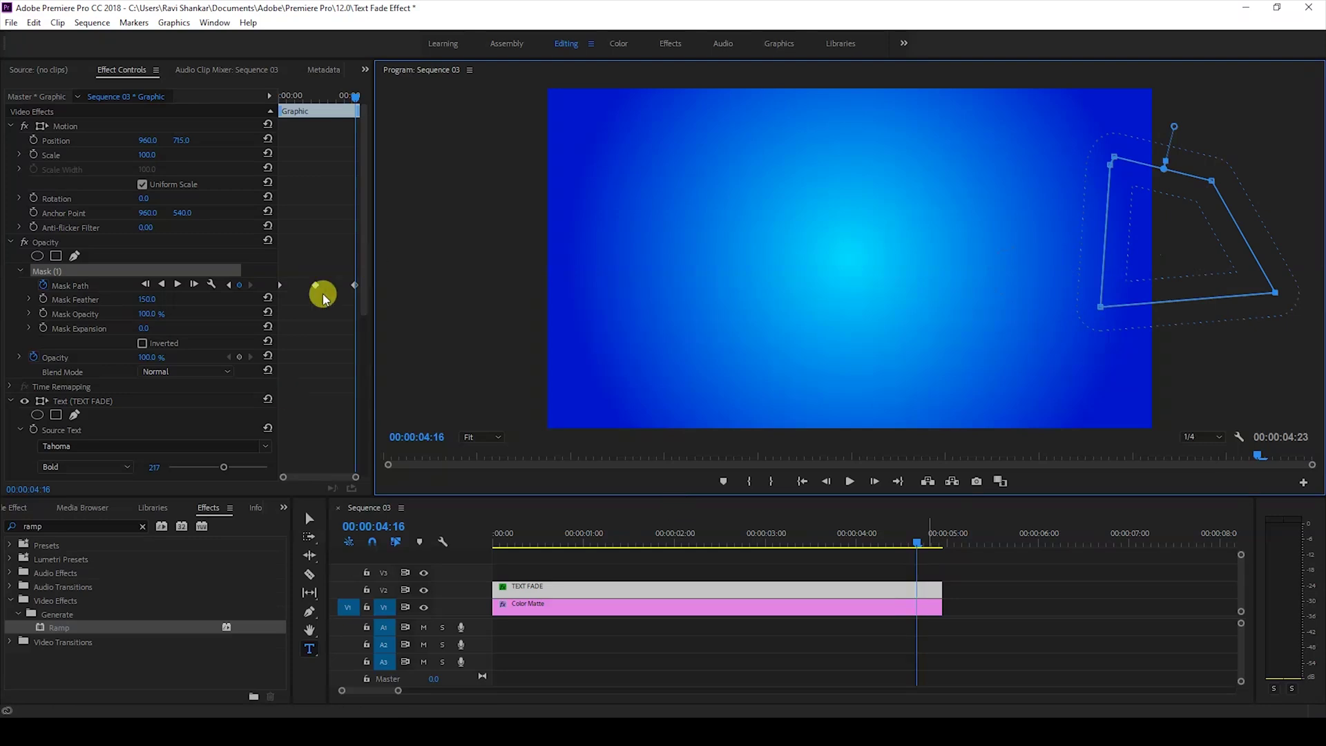
Check the new Mask Path keyframe and play the full fade-in and fade-out from the start.
{"action": "left_click", "coordinate": [353, 289]}
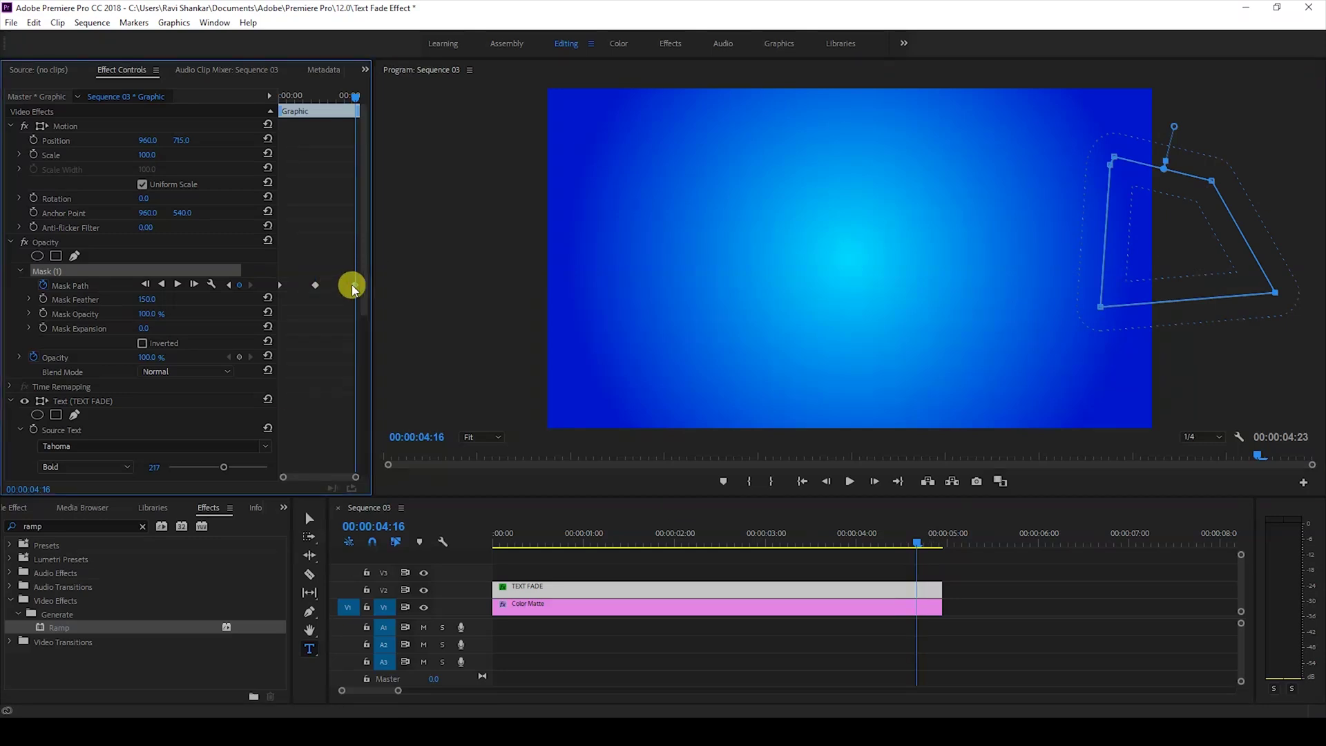
{"action": "left_click", "coordinate": [494, 539]}
{"action": "key", "text": "space"}
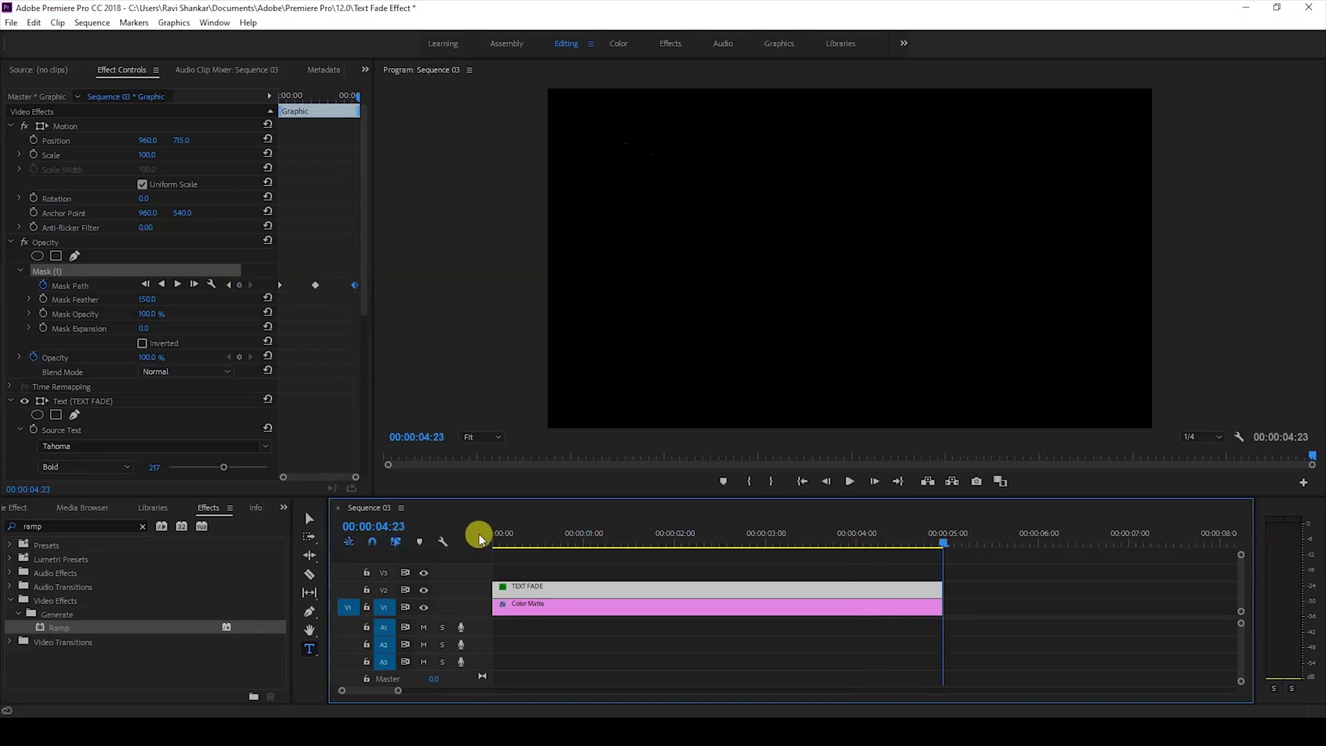
{"action": "left_click", "coordinate": [495, 541]}
{"action": "key", "text": "space"}
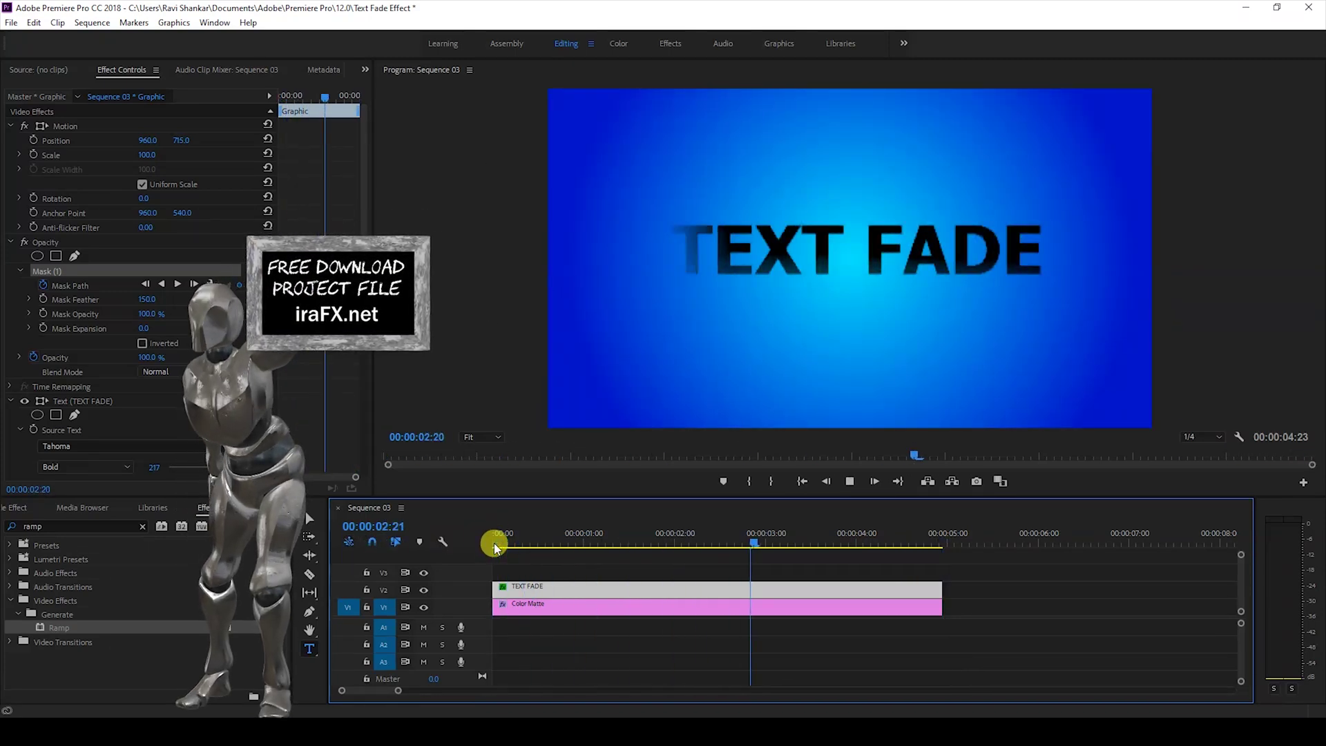
{"action": "left_click", "coordinate": [494, 543]}
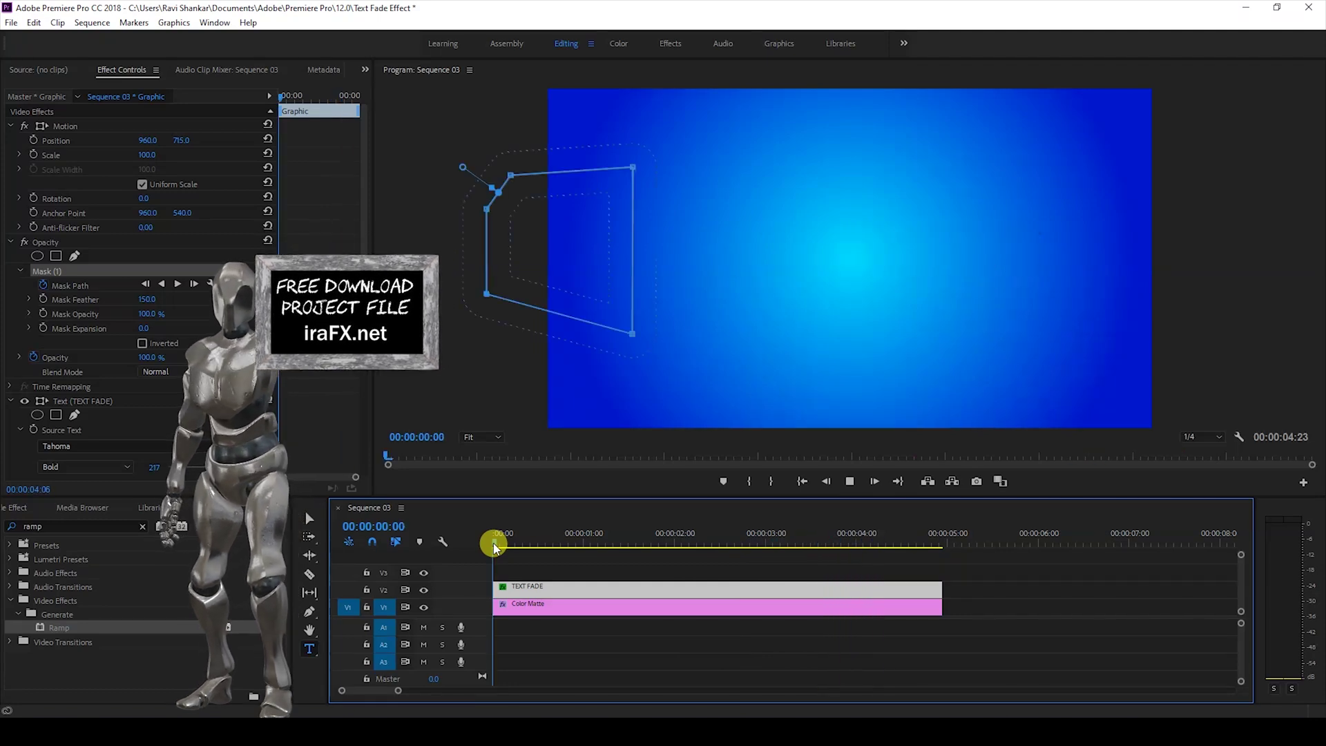
{"action": "key", "text": "space"}
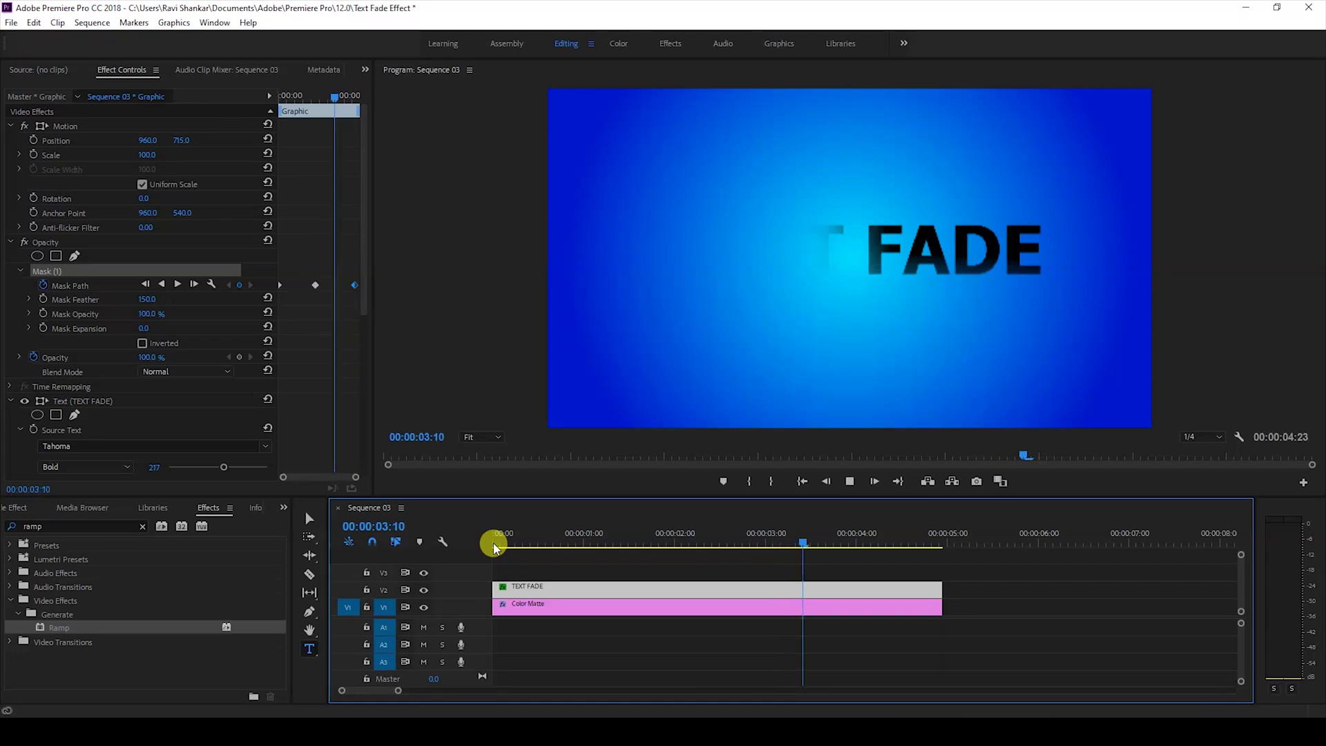
{"action": "left_click", "coordinate": [493, 543]}
{"action": "key", "text": "space"}
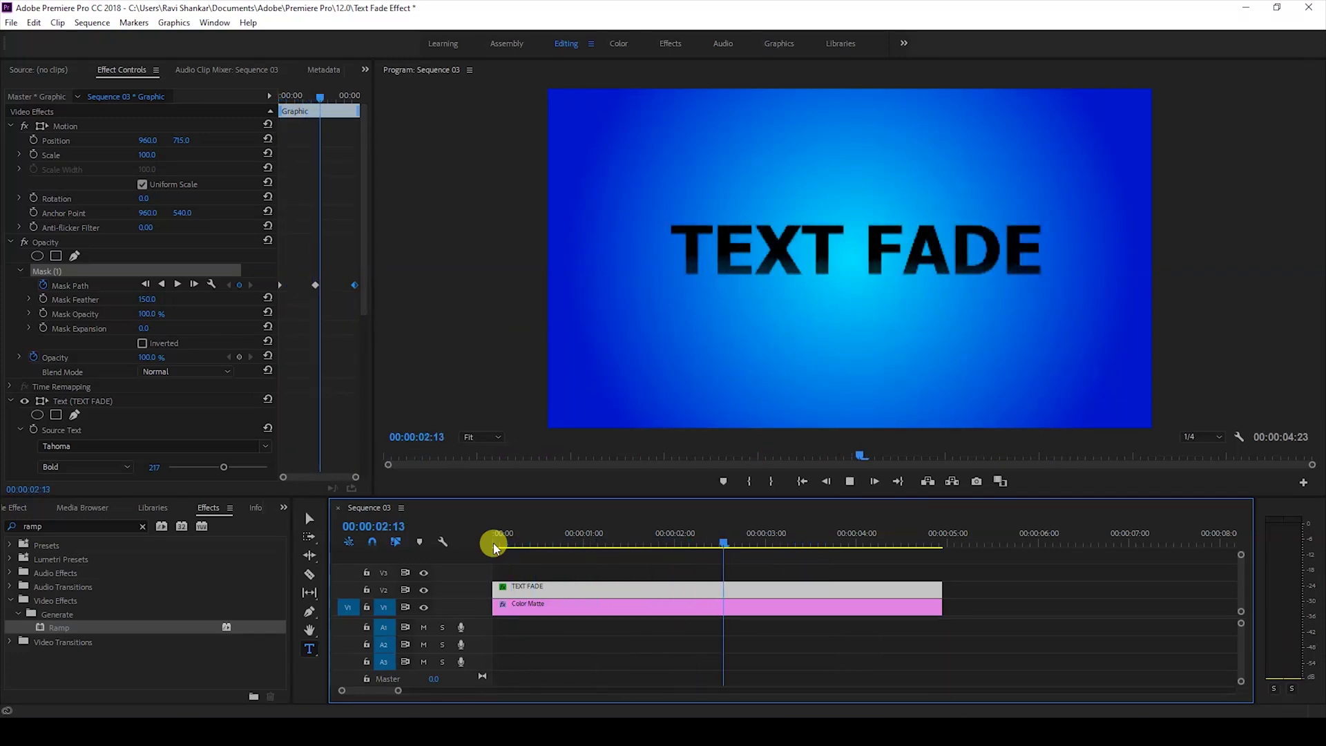
{"action": "left_click", "coordinate": [493, 543]}
{"action": "key", "text": "space"}
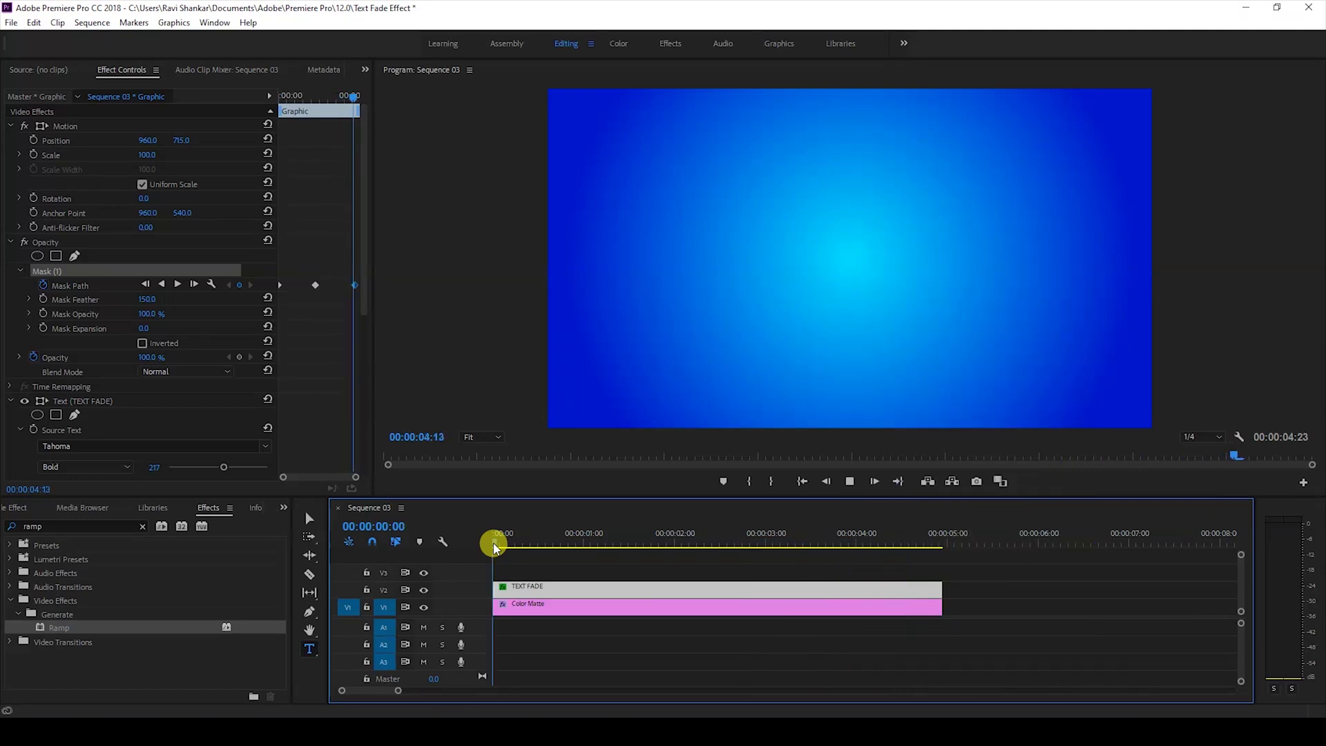
{"action": "left_click", "coordinate": [493, 542]}
{"action": "key", "text": "space"}
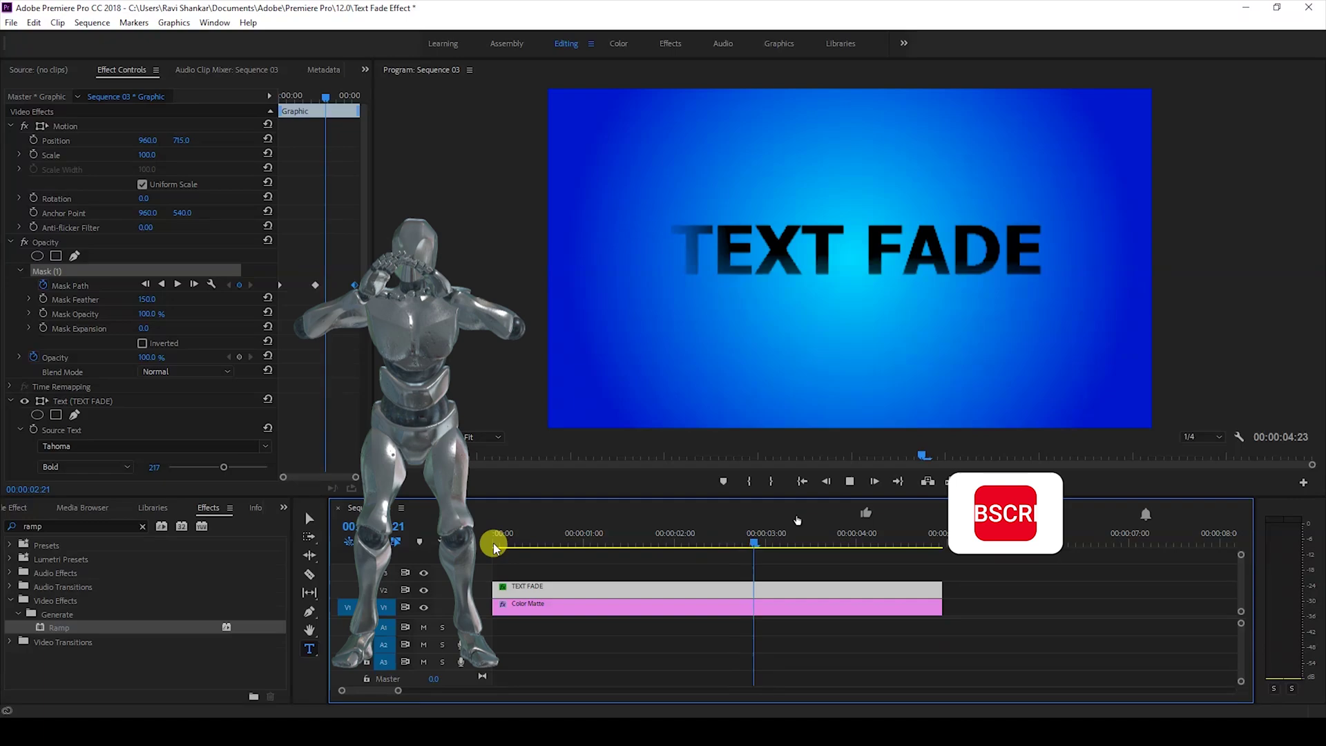
{"action": "left_click", "coordinate": [493, 545]}
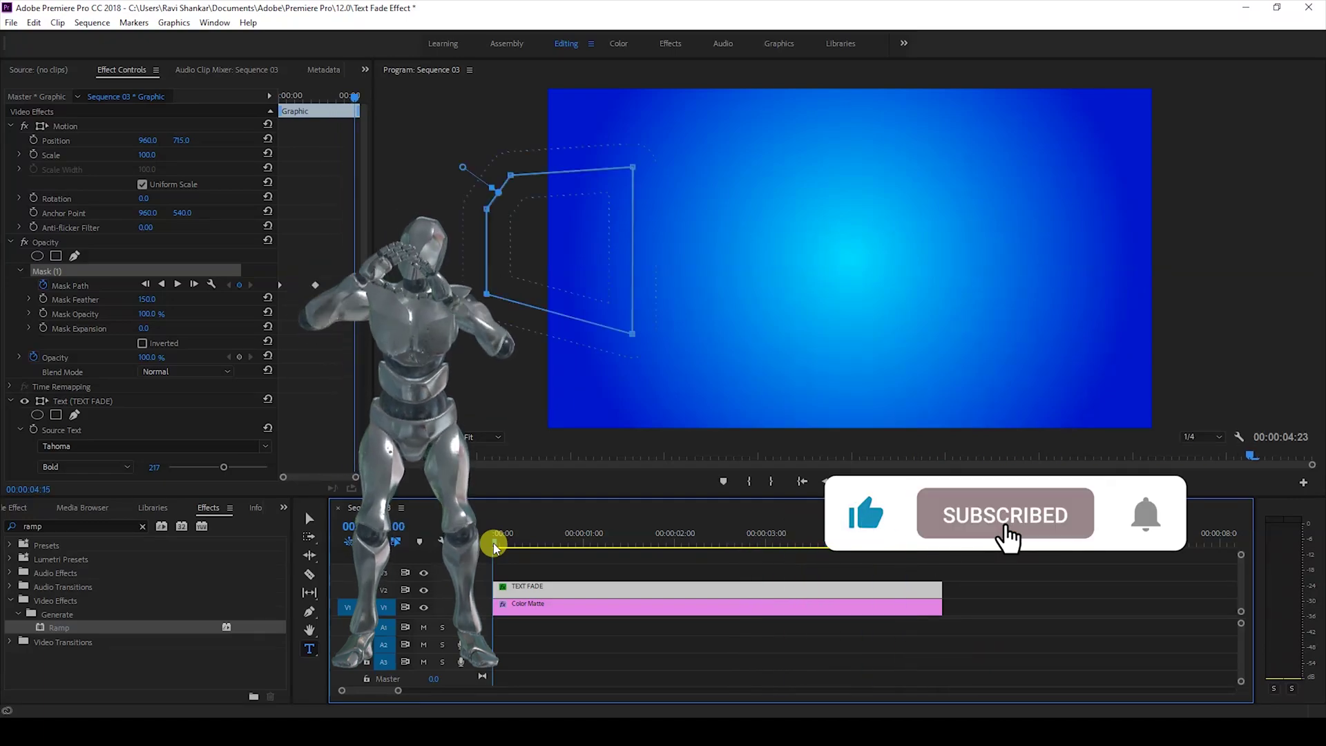
{"action": "key", "text": "space"}
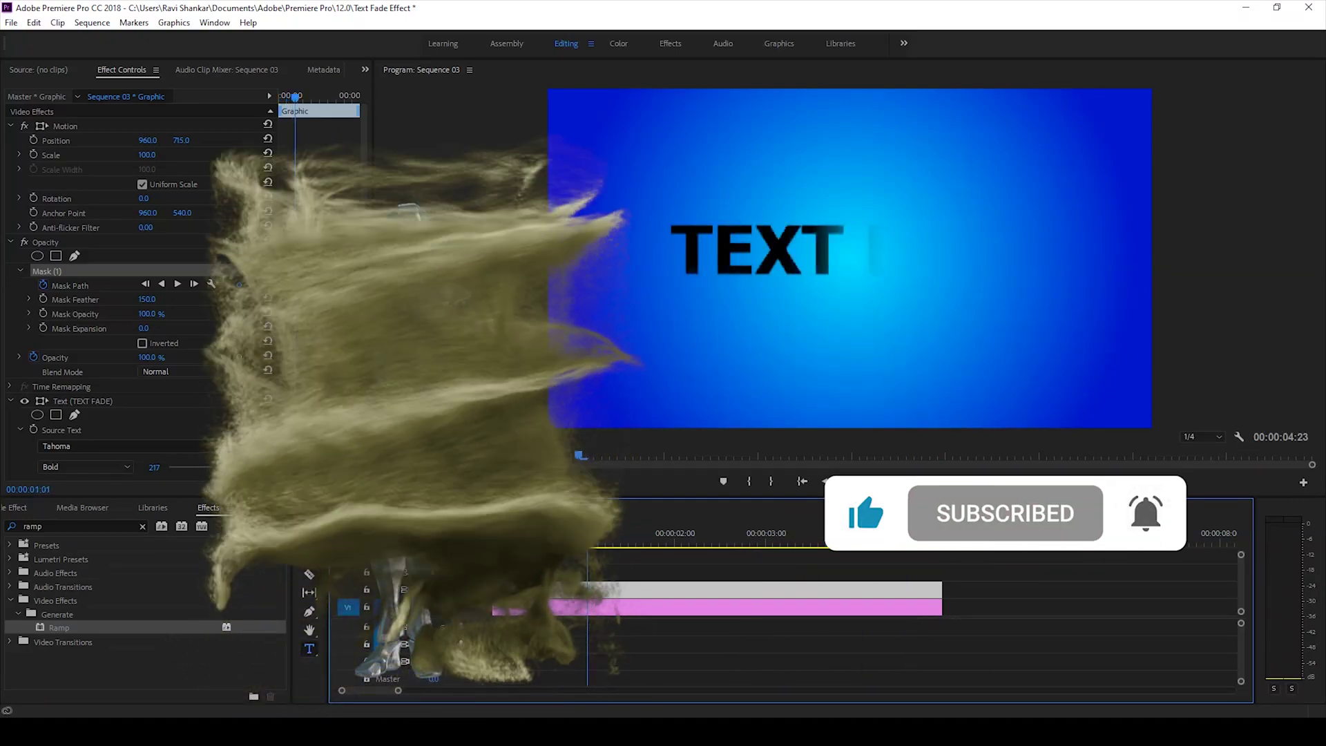